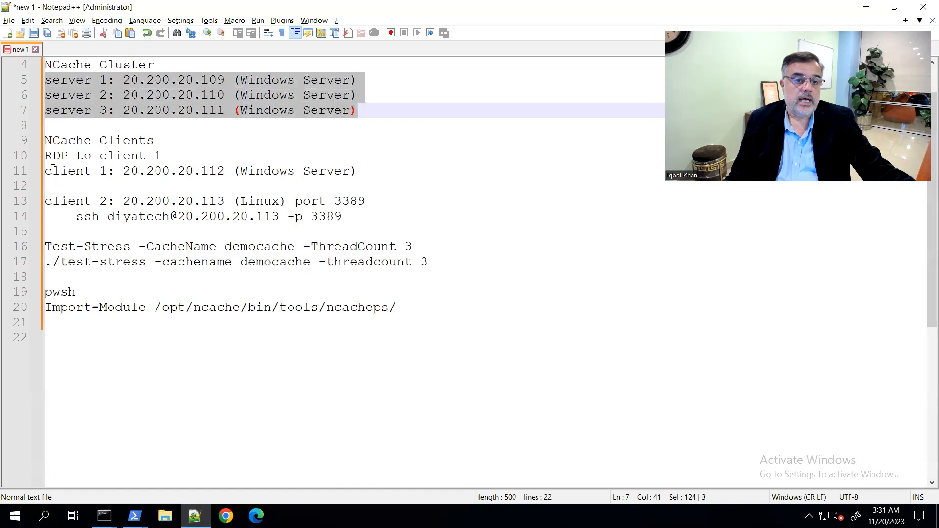
pyautogui.moveTo(243, 170); pyautogui.dragTo(360, 174)
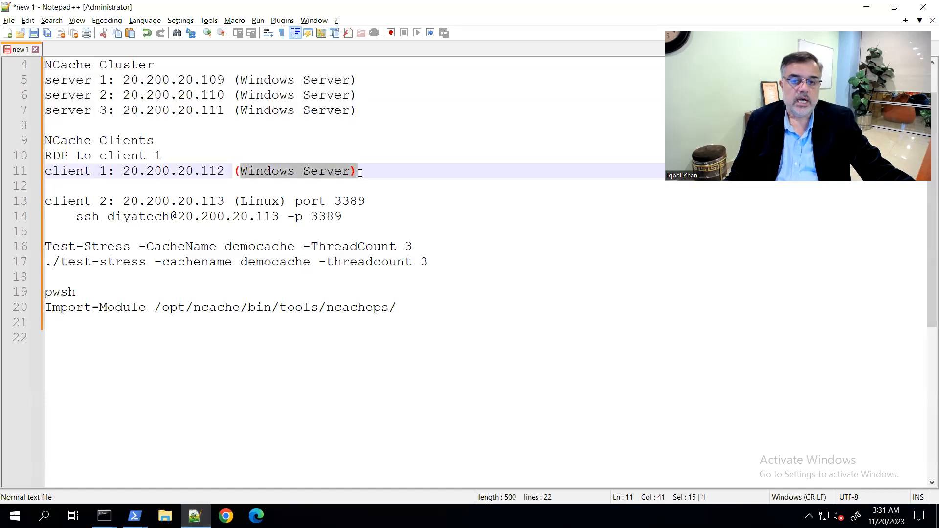
pyautogui.doubleClick(247, 201)
pyautogui.moveTo(45, 81); pyautogui.dragTo(359, 96)
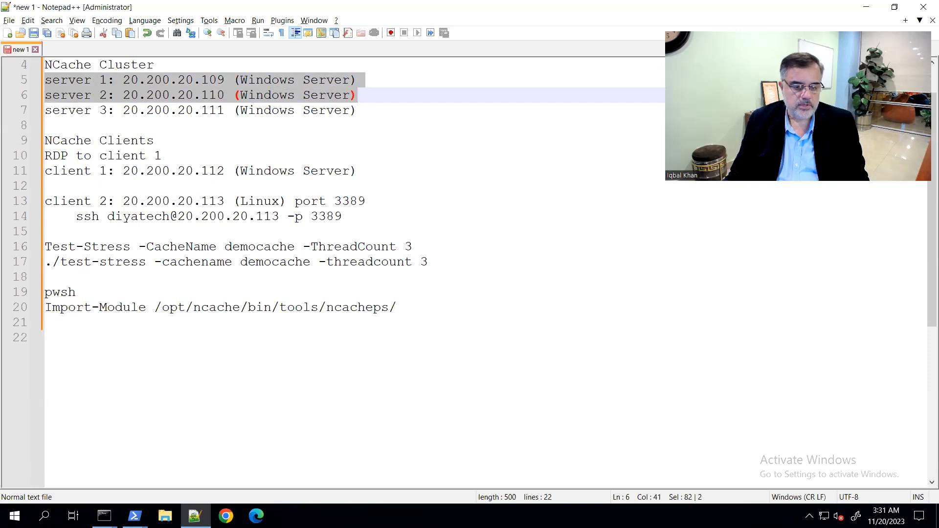
# Find NCache through the Windows search and open its Management Center
pyautogui.click(44, 516)
pyautogui.write('ncache')
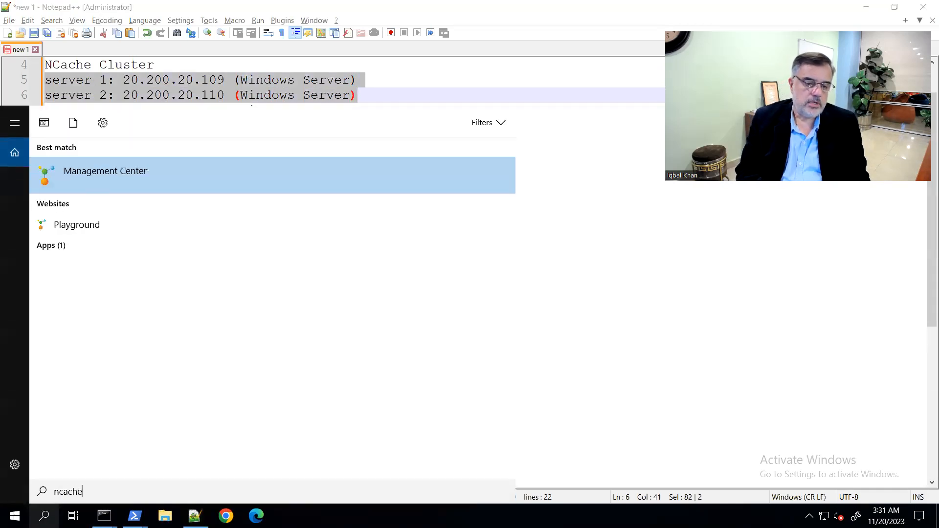
pyautogui.click(95, 173)
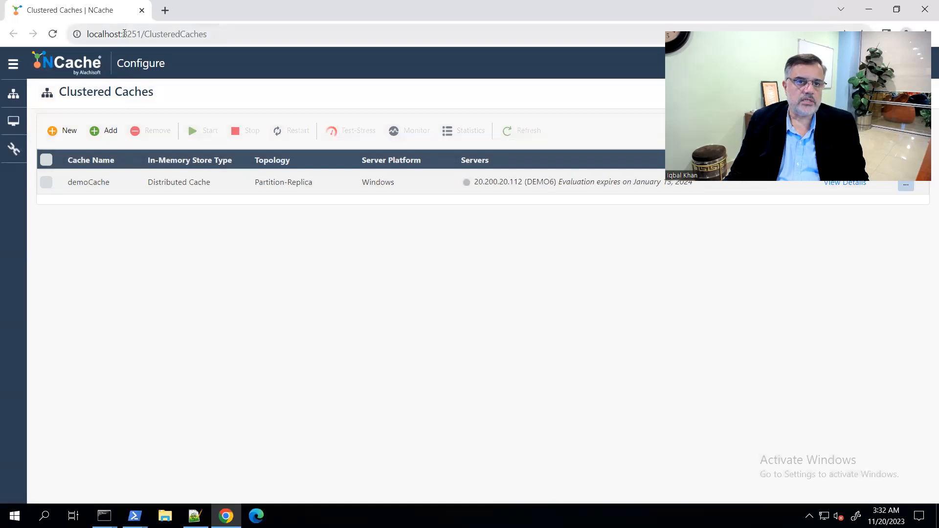
# Switch to the Notepad++ notes and copy server 1's IP address, 20.200.20.109
pyautogui.click(195, 516)
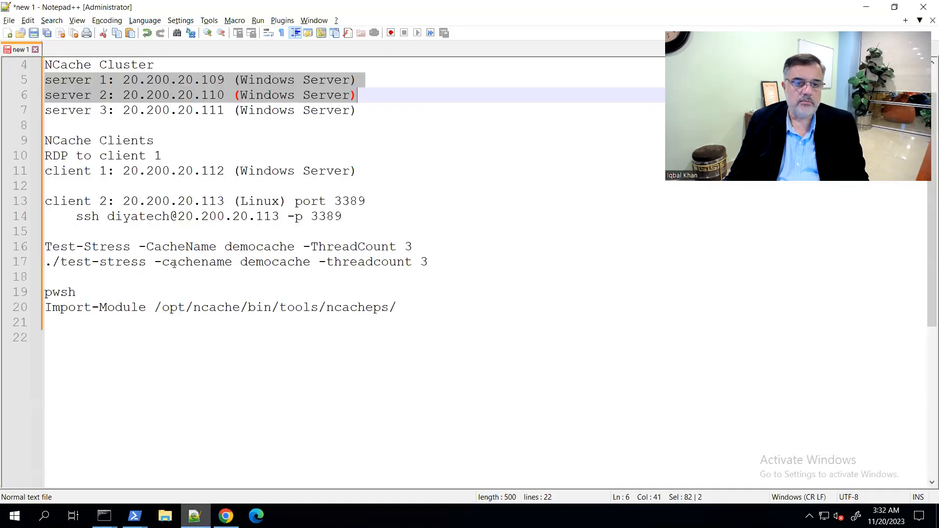
pyautogui.doubleClick(217, 172)
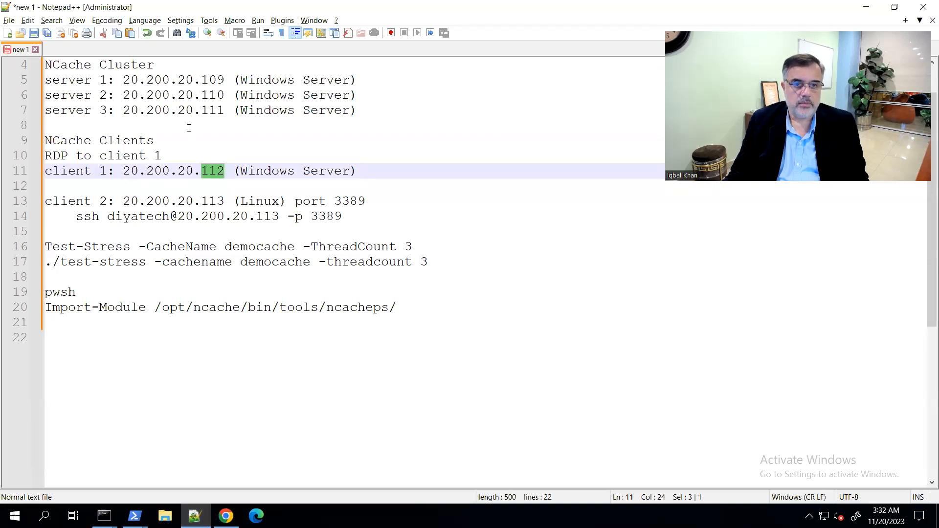
pyautogui.moveTo(123, 80); pyautogui.dragTo(226, 83)
pyautogui.hotkey('ctrl', 'c')
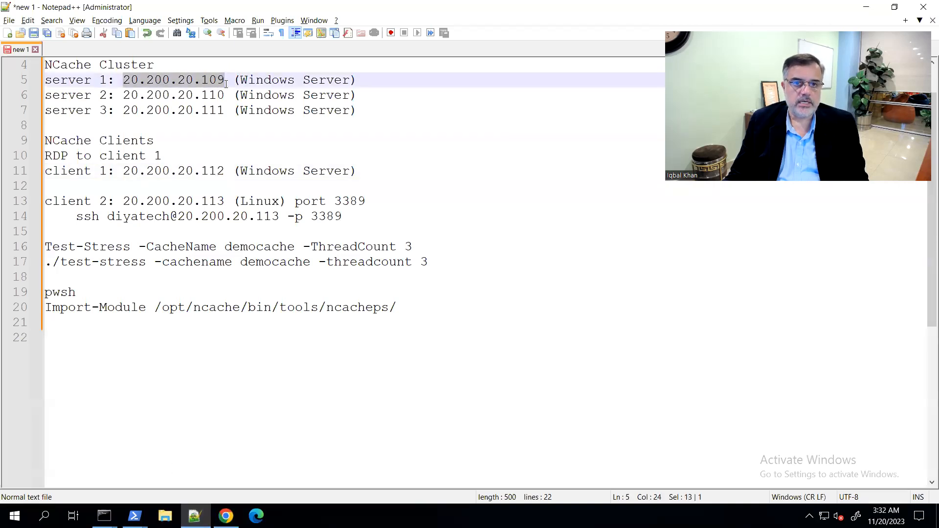
# Switch back to Chrome, replace localhost in the Management Center address with 20.200.20.109, and load the page
pyautogui.click(226, 516)
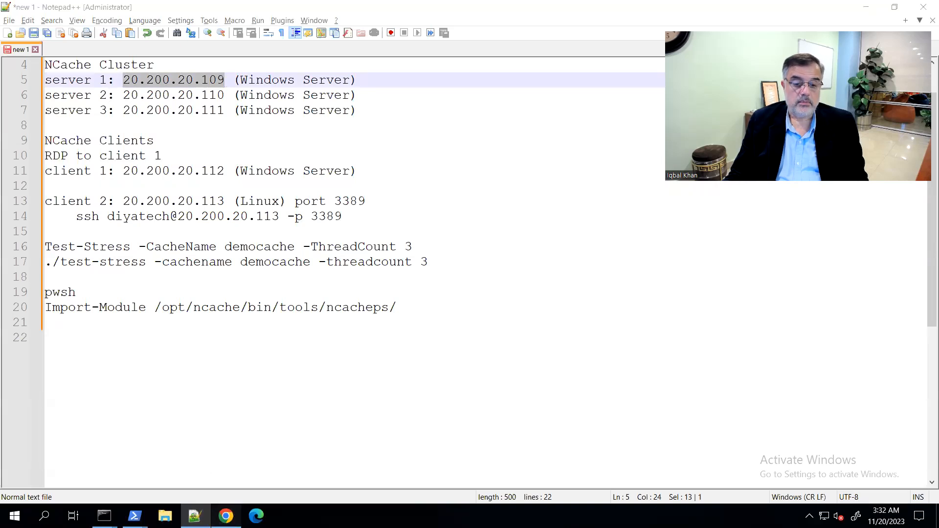
pyautogui.click(90, 33)
pyautogui.click(90, 32)
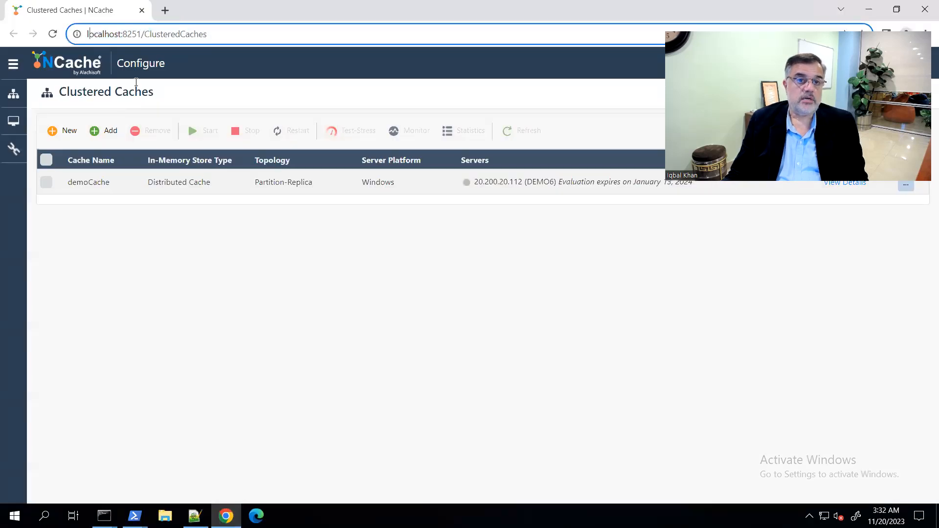
pyautogui.hotkey('shift', 'Right')
pyautogui.hotkey('shift', 'Right')
pyautogui.hotkey('shift', 'Right')
pyautogui.hotkey('shift', 'Right')
pyautogui.hotkey('shift', 'Right')
pyautogui.hotkey('shift', 'Right')
pyautogui.hotkey('shift', 'Right')
pyautogui.hotkey('shift', 'Right')
pyautogui.hotkey('shift', 'Right')
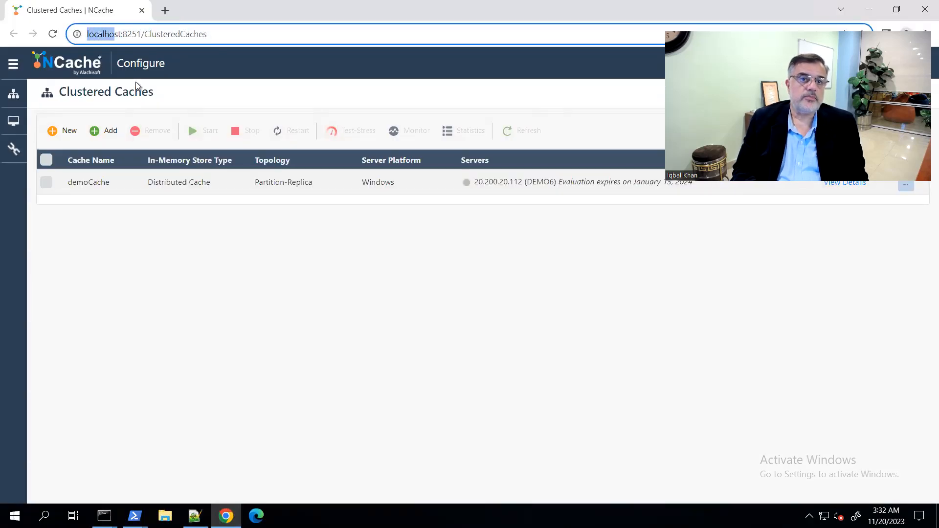
pyautogui.hotkey('ctrl', 'v')
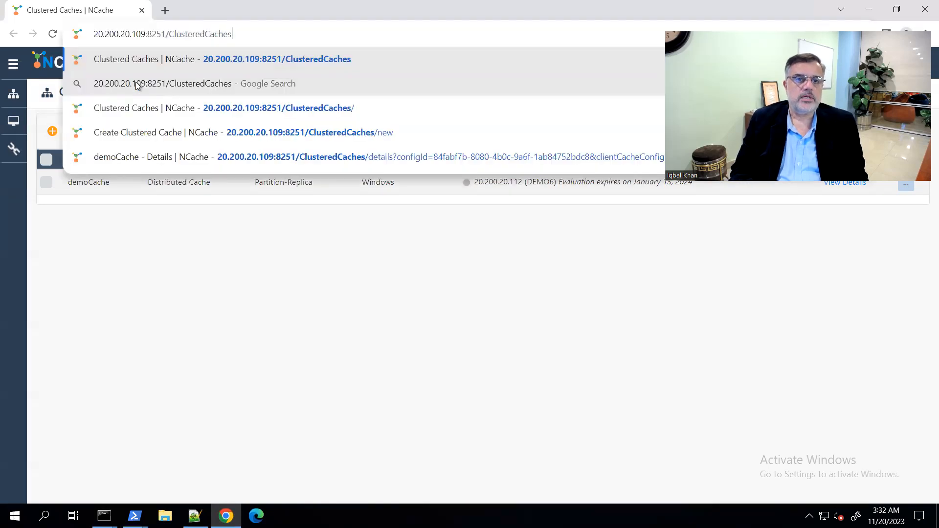
pyautogui.press('Return')
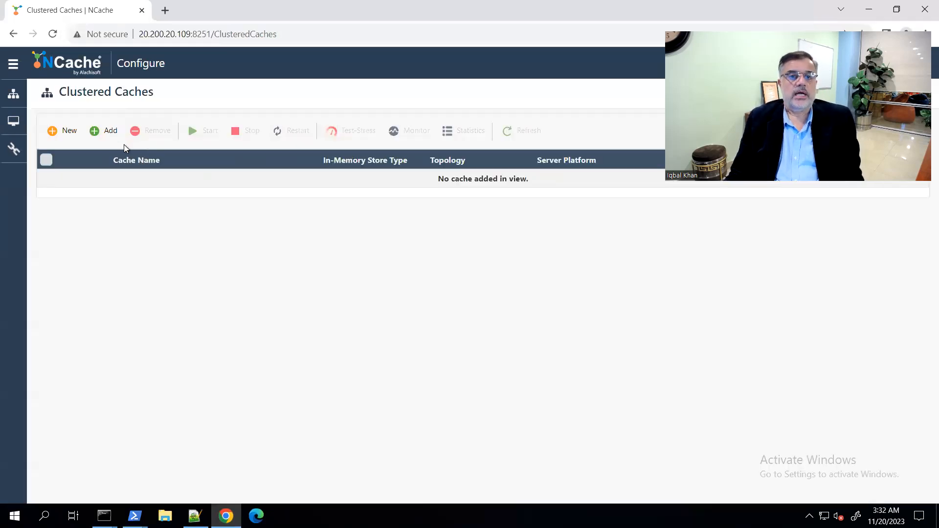
# Start a new clustered cache named demoCache with JSON serialization, accepting the Partition-Replica topology and asynchronous replication
pyautogui.click(63, 135)
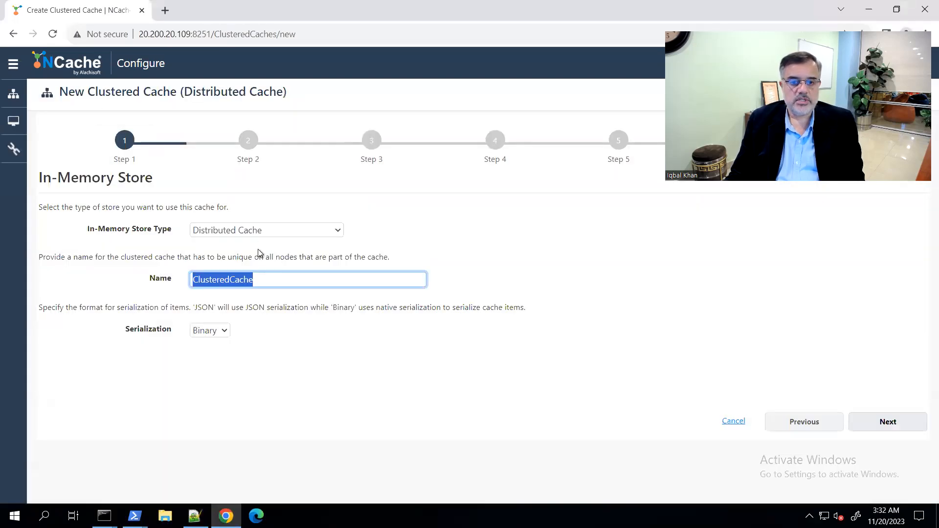
pyautogui.write('demoCache')
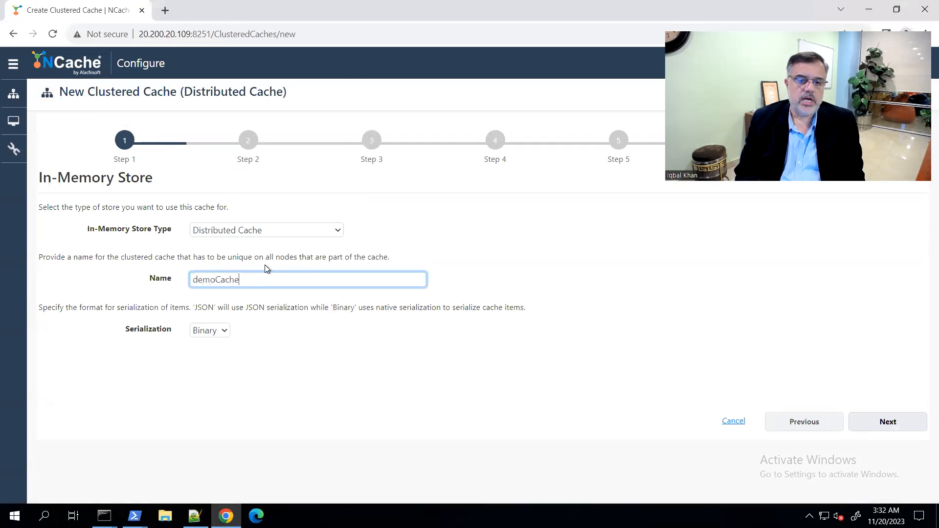
pyautogui.click(221, 332)
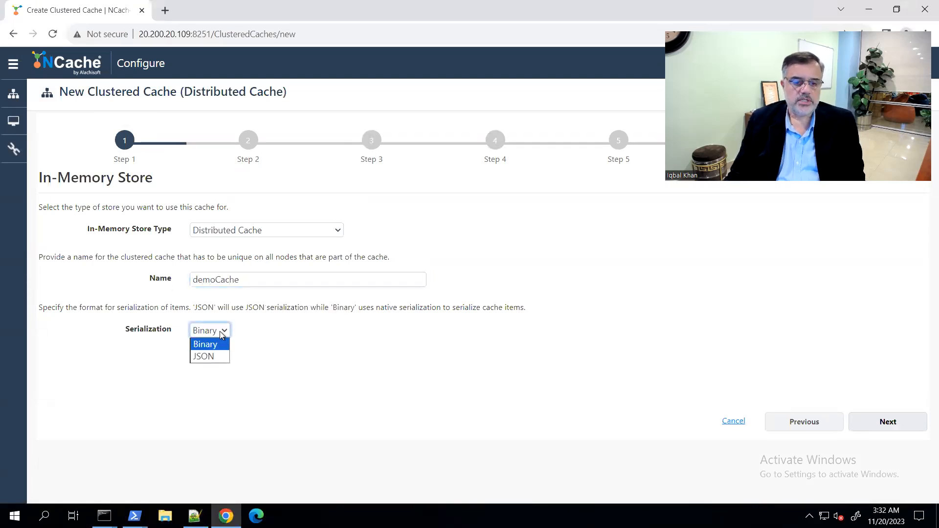
pyautogui.click(213, 357)
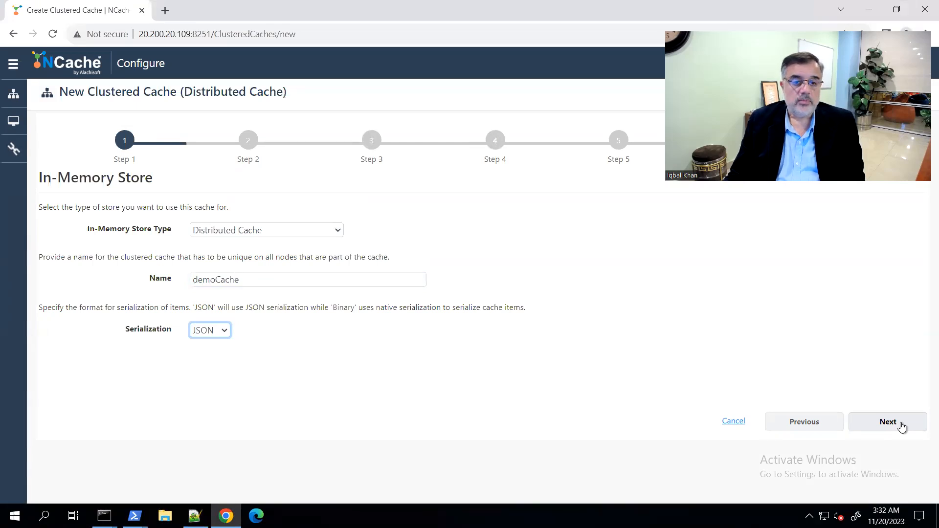
pyautogui.click(901, 425)
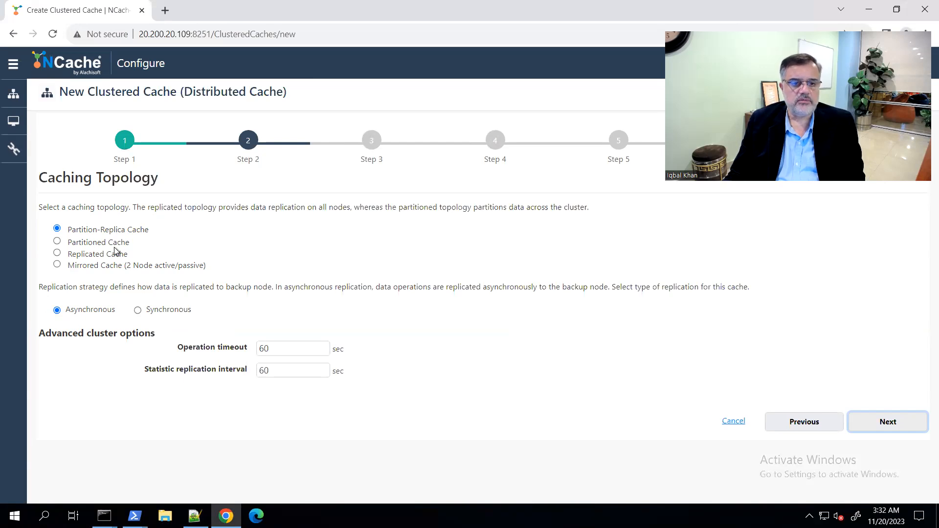
pyautogui.click(890, 425)
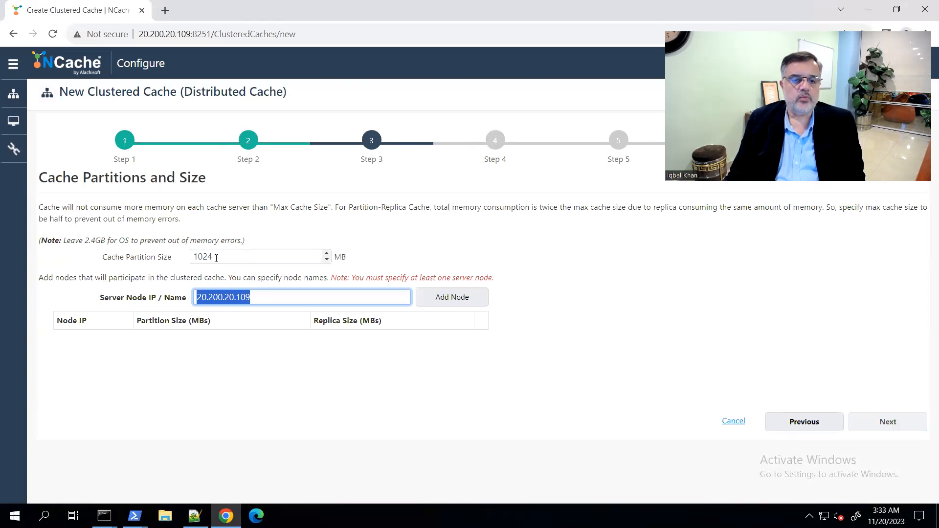
# Add 20.200.20.109 as the first server node of the cache, keeping the 1024 MB partition size
pyautogui.click(270, 298)
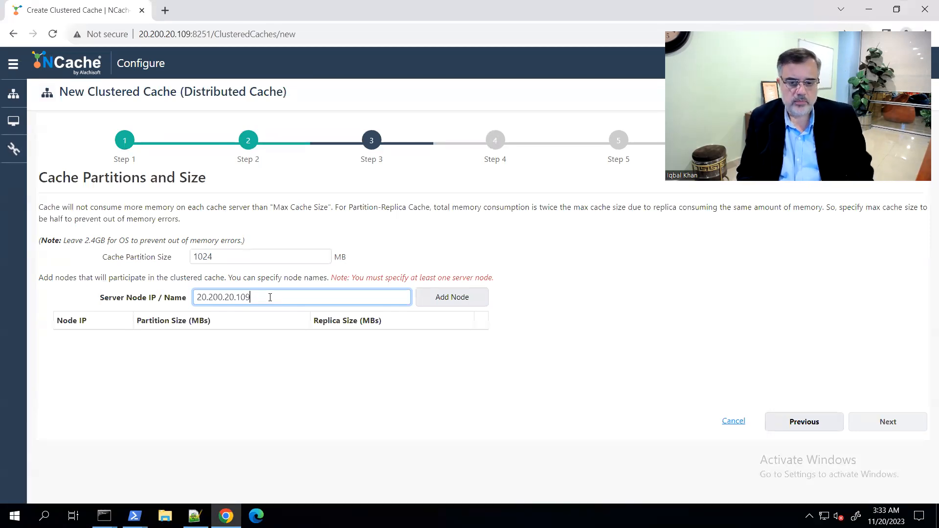
pyautogui.press('BackSpace')
pyautogui.press('BackSpace')
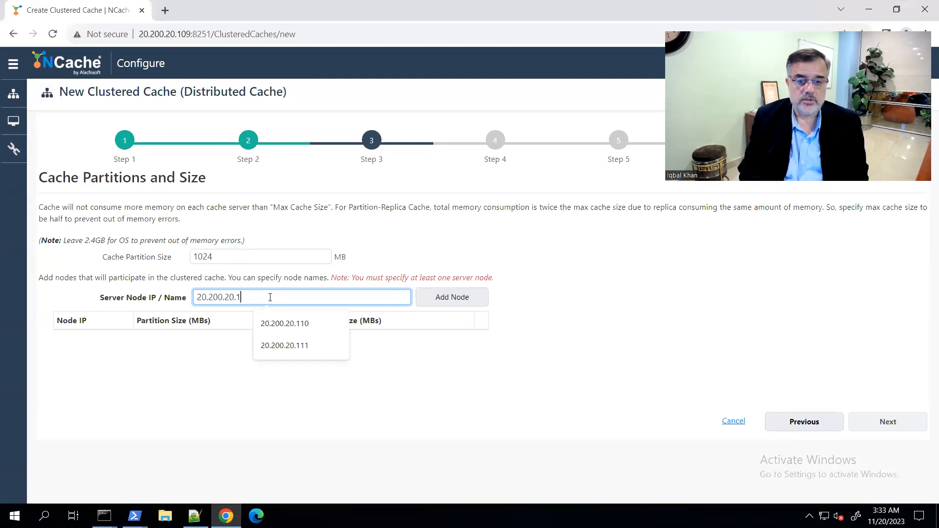
pyautogui.write('09')
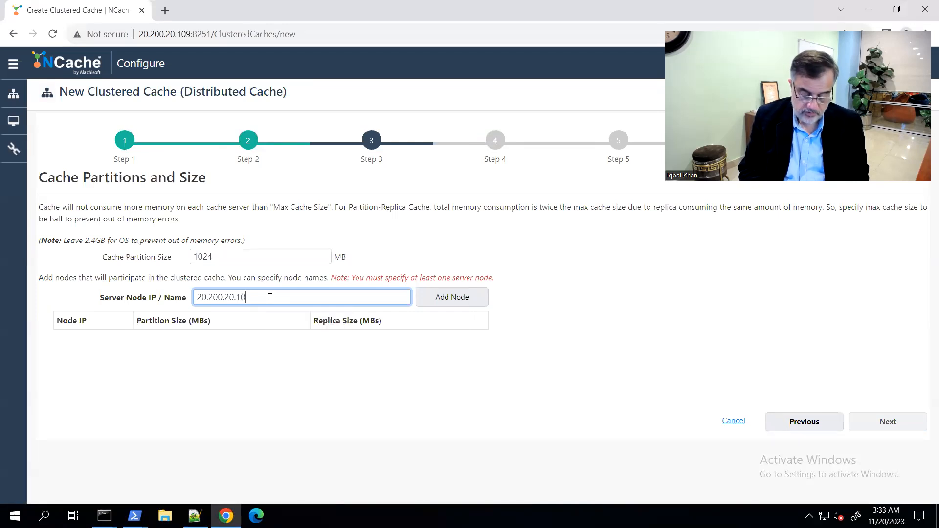
pyautogui.click(439, 300)
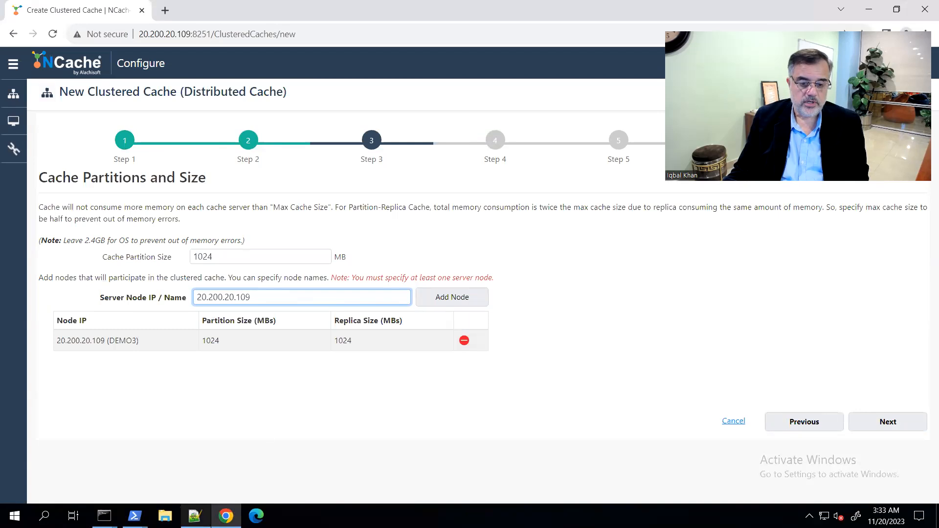
# Look up server 2's IP address in the Notepad++ notes and add 20.200.20.110 as the second server node
pyautogui.click(195, 516)
pyautogui.click(206, 141)
pyautogui.click(208, 95)
pyautogui.doubleClick(209, 95)
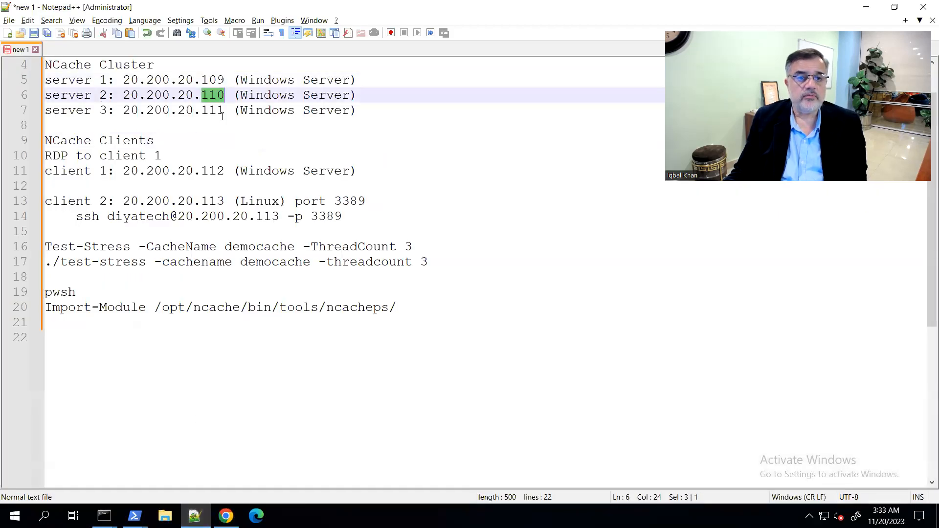
pyautogui.hotkey('alt', 'Tab')
pyautogui.press('BackSpace')
pyautogui.press('BackSpace')
pyautogui.write('11')
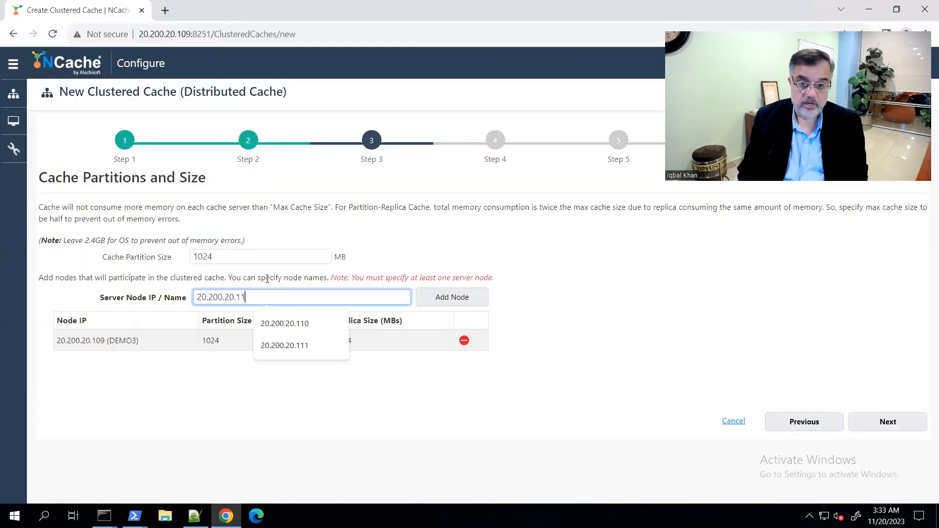
pyautogui.write('0')
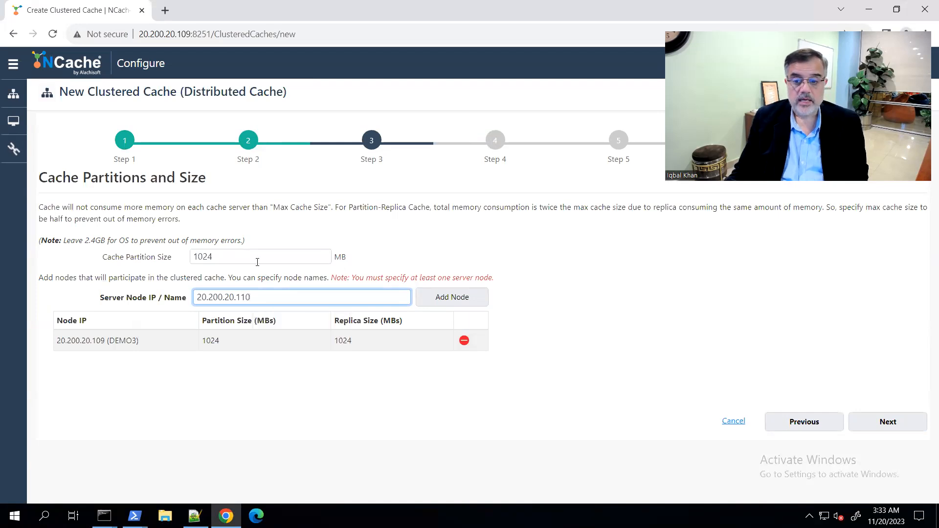
pyautogui.click(439, 302)
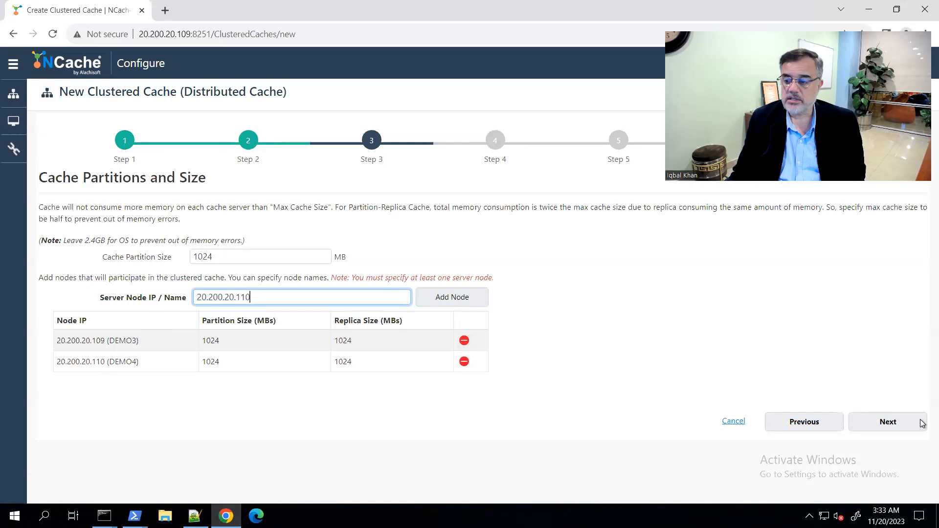
# Continue to the advanced options, accepting the default cluster TCP parameters and leaving encryption and compression disabled
pyautogui.click(906, 421)
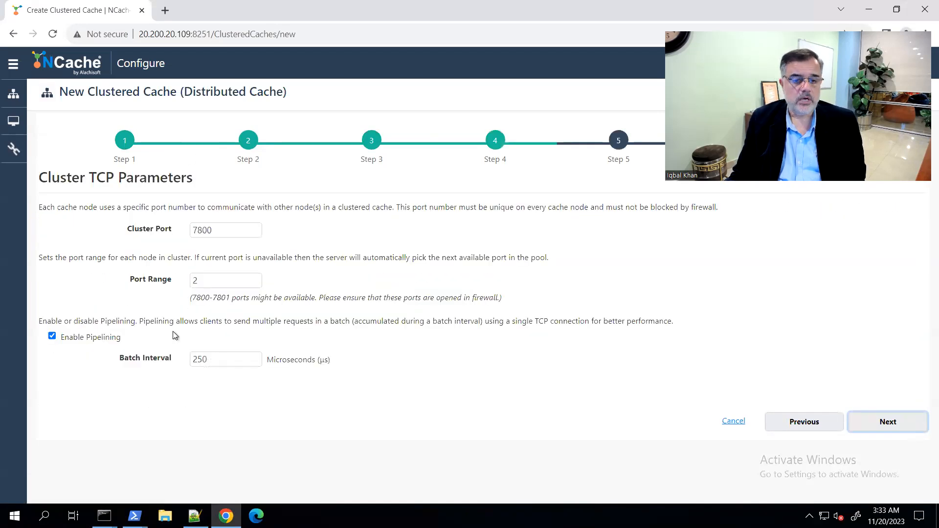
pyautogui.click(903, 426)
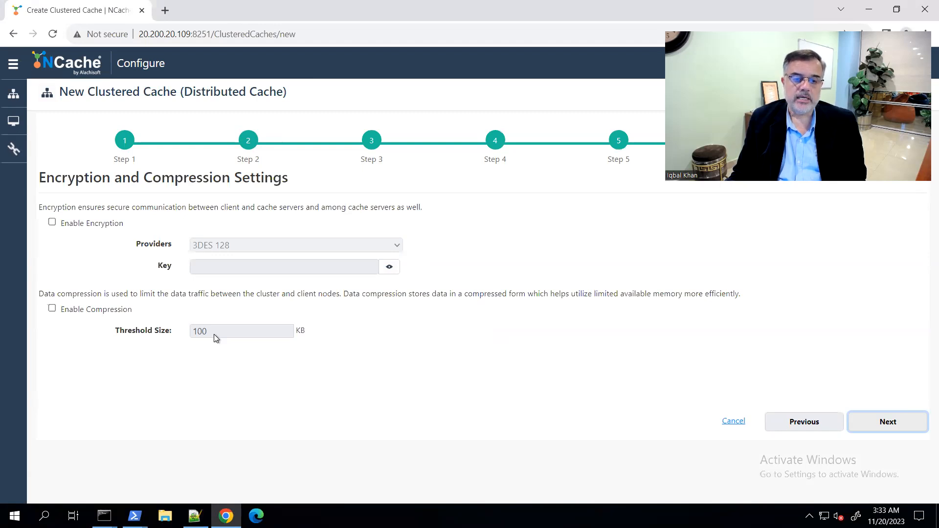
pyautogui.click(882, 425)
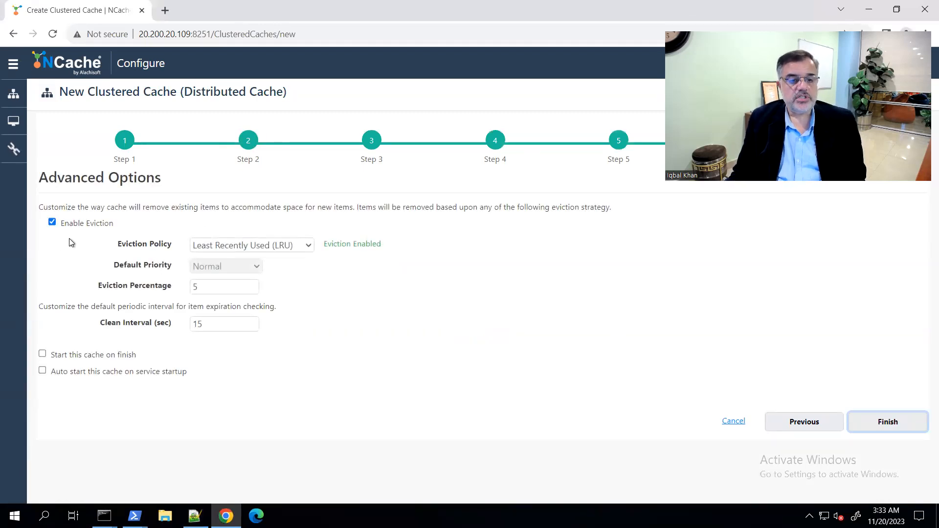
# Keep the Least Recently Used (LRU) eviction policy, set the cache to start on finish, and complete the cache creation
pyautogui.click(262, 246)
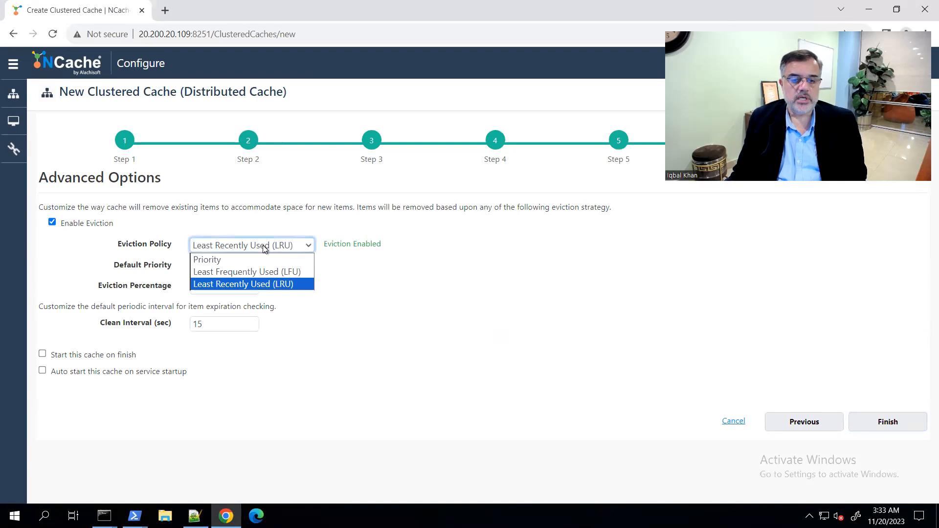
pyautogui.click(288, 285)
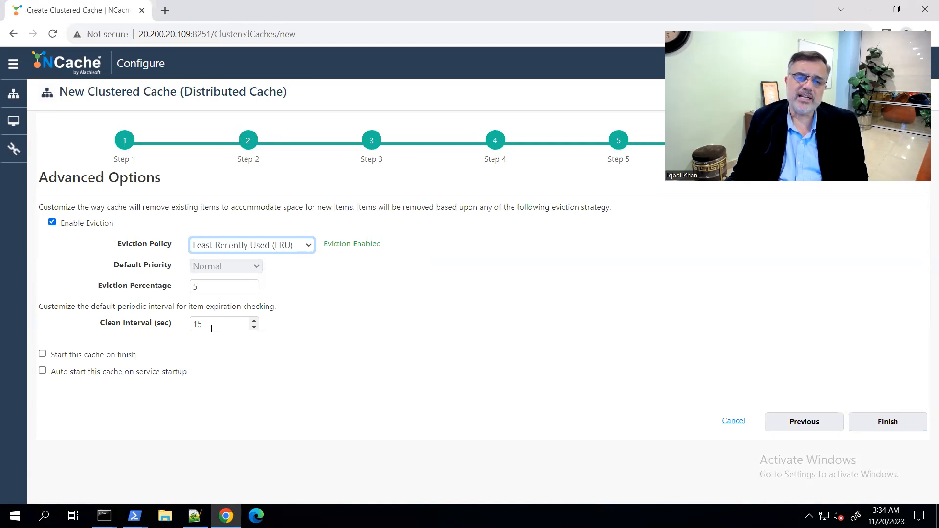
pyautogui.click(43, 356)
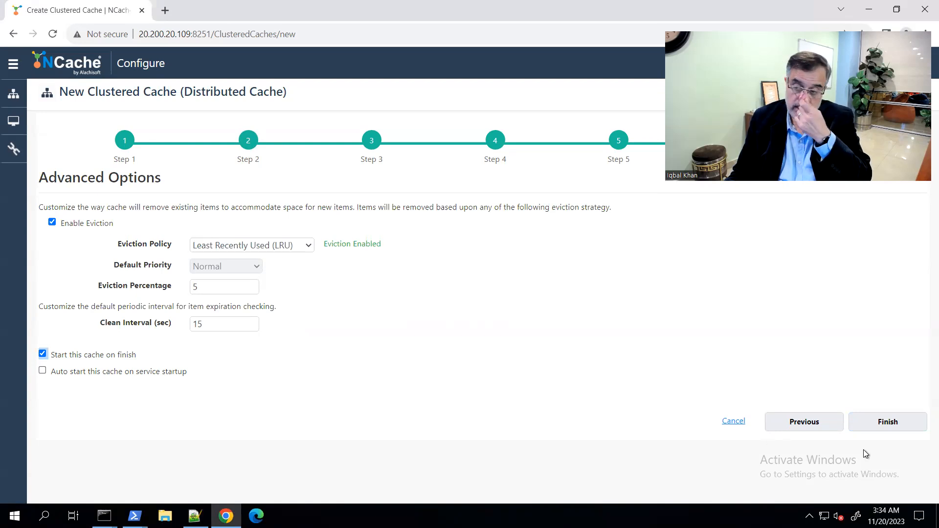
pyautogui.click(878, 423)
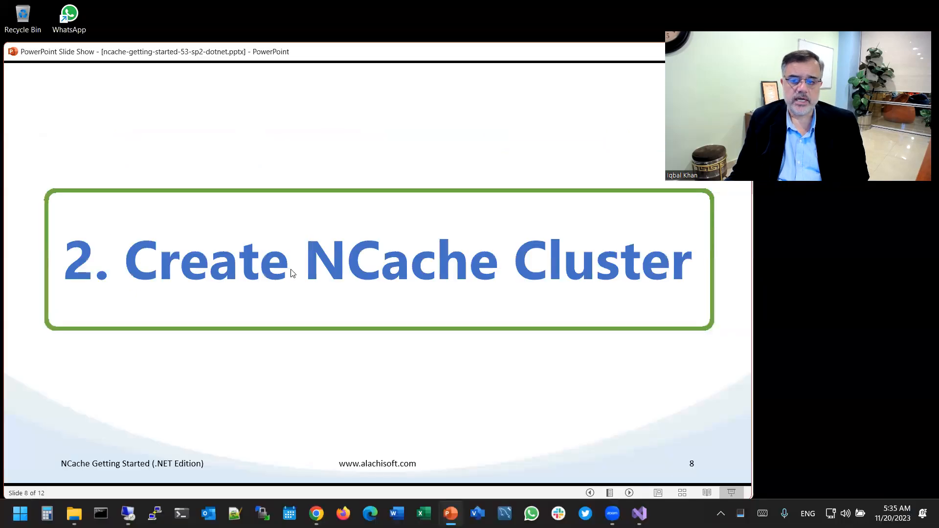
pyautogui.click(278, 271)
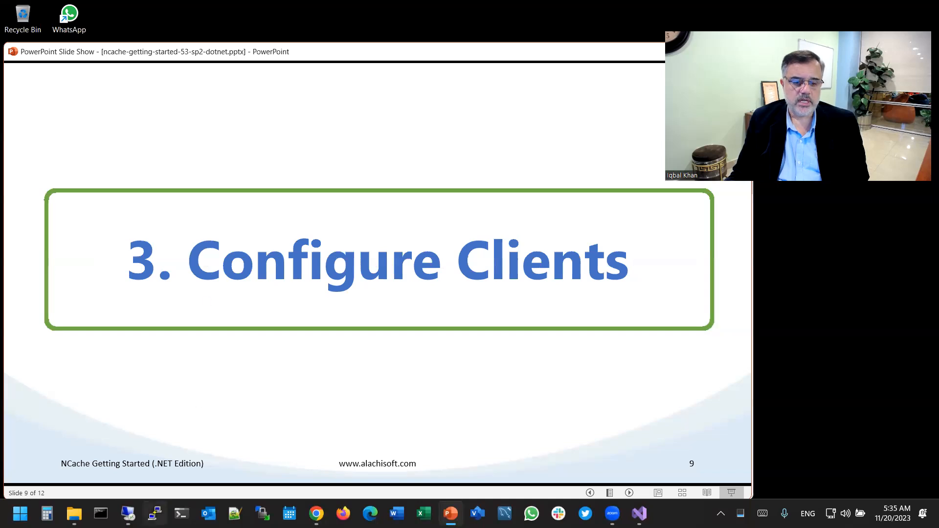
pyautogui.click(128, 514)
pyautogui.click(437, 454)
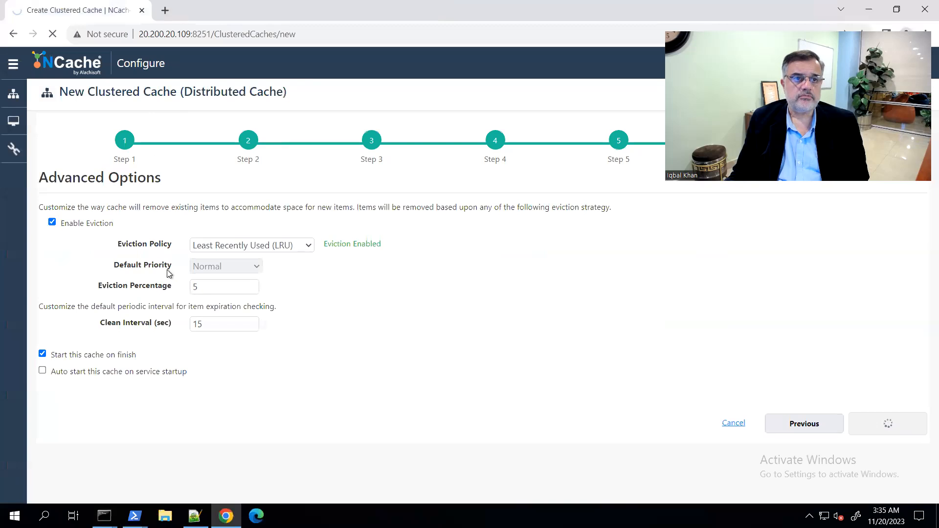
# Look up client 1's IP address in the Notepad++ notes and return to the Clustered Caches page in Chrome
pyautogui.click(169, 176)
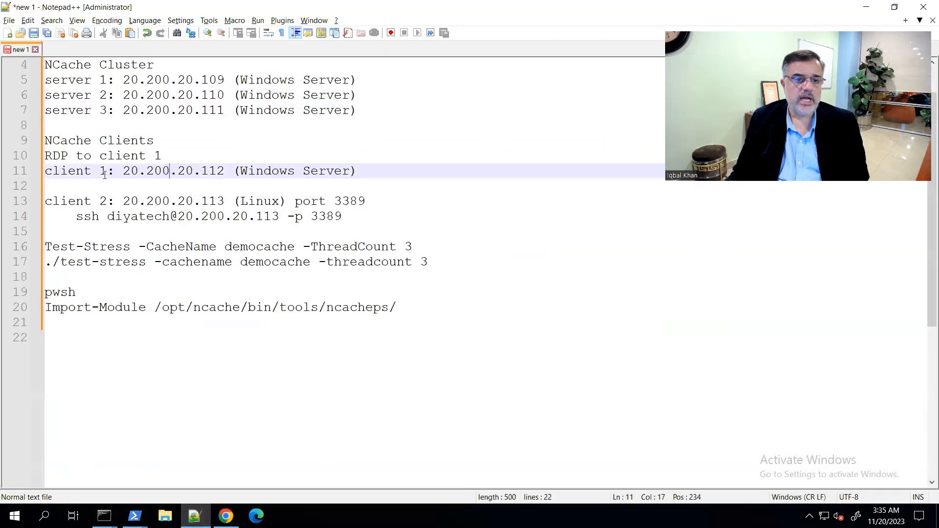
pyautogui.moveTo(123, 170); pyautogui.dragTo(224, 169)
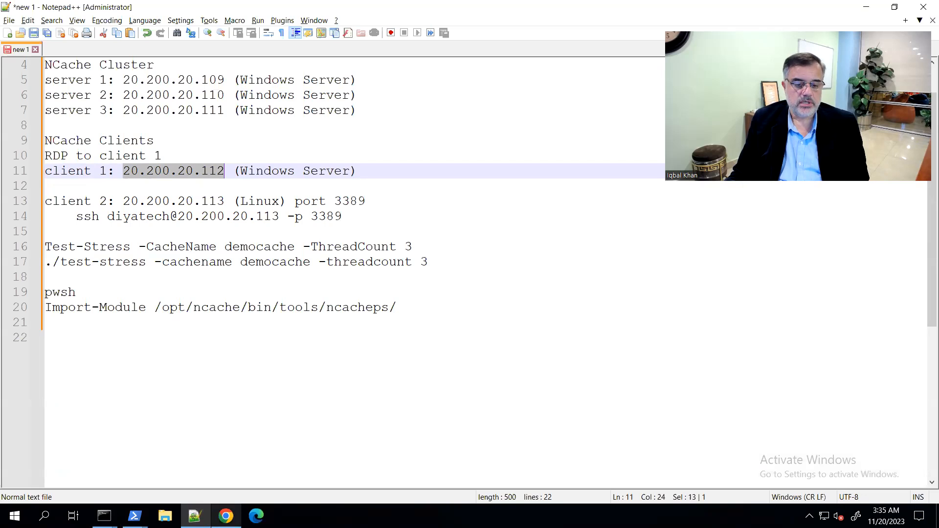
pyautogui.moveTo(225, 516)
pyautogui.click(243, 474)
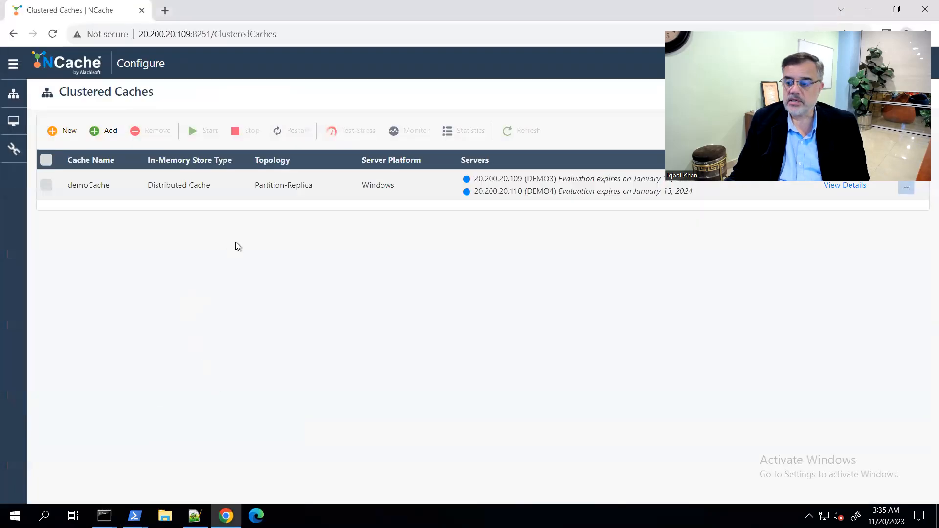
# Open the monitoring dashboard and the statistics page for demoCache, ending on the monitoring dashboard
pyautogui.click(46, 185)
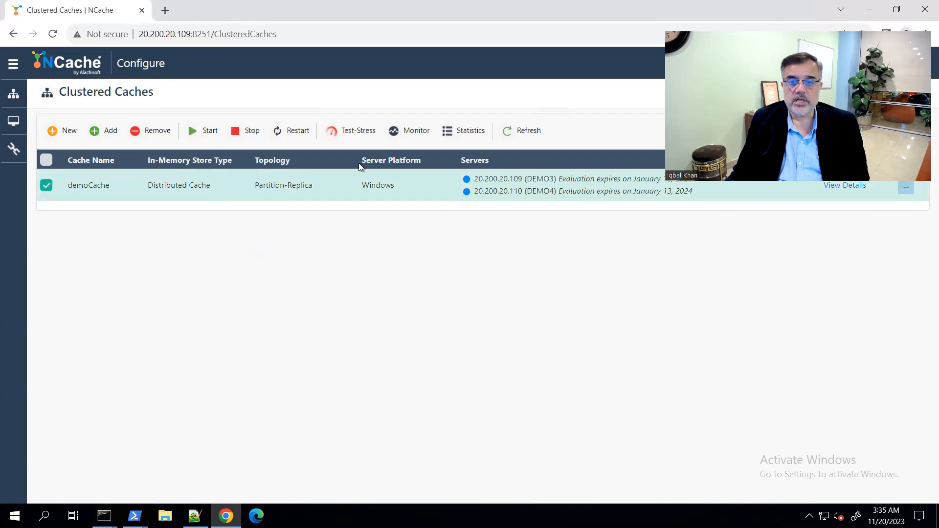
pyautogui.click(413, 132)
pyautogui.hotkey('ctrl', 'shift', 'Tab')
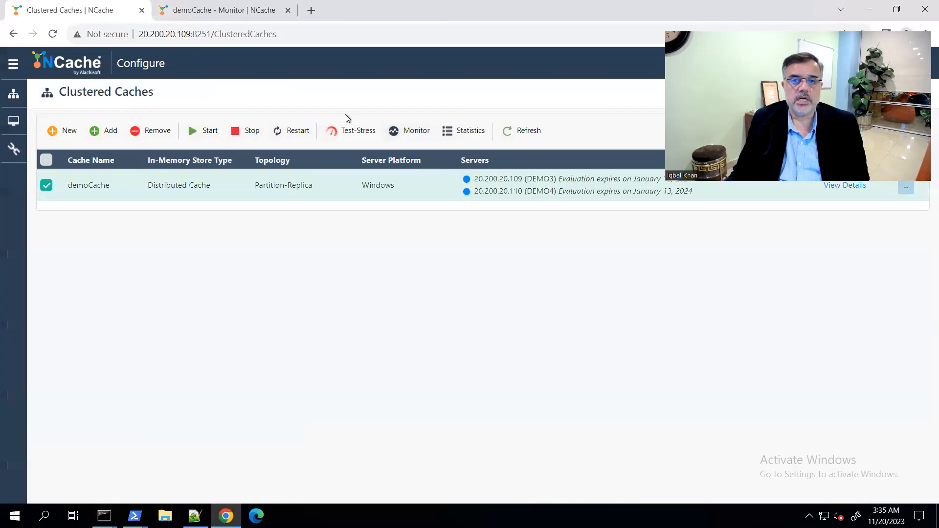
pyautogui.click(465, 131)
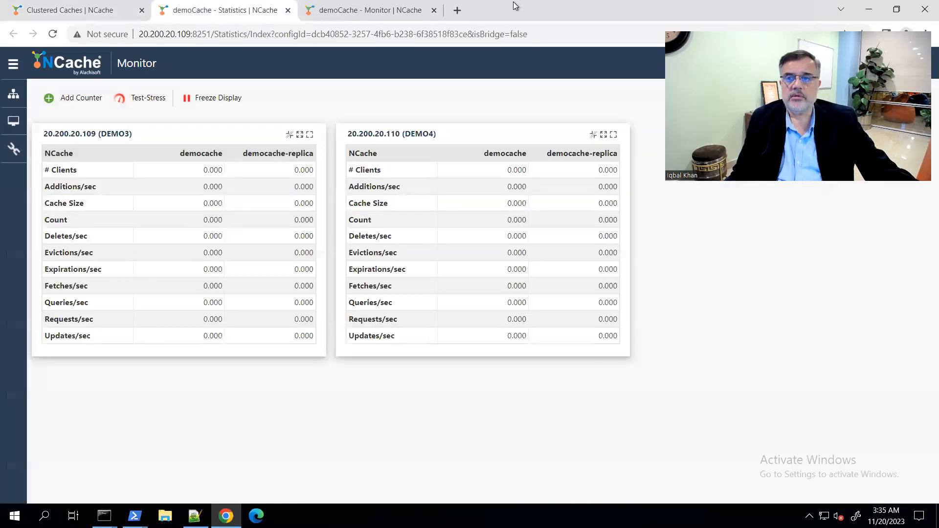
pyautogui.click(386, 11)
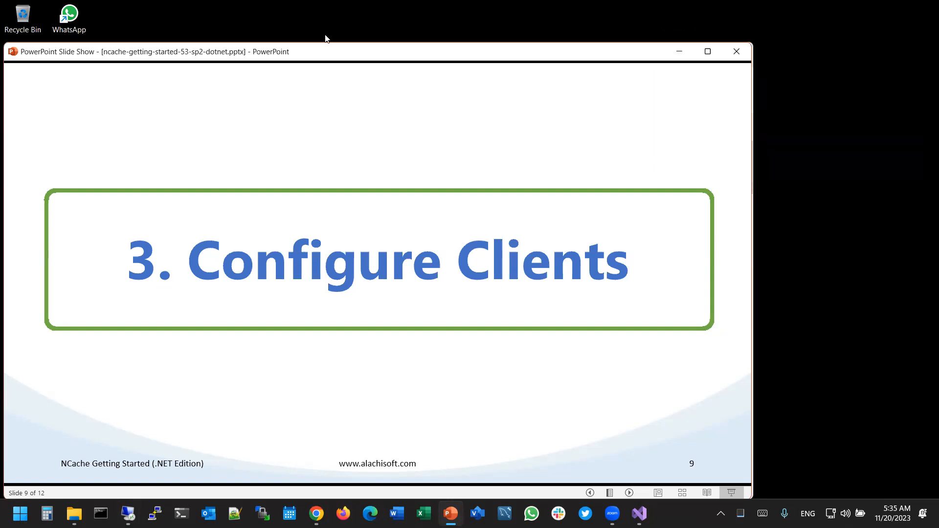
# Return to the 20.200.20.112 remote desktop session and start a 30 sec Test-Stress run on demoCache from the monitoring dashboard
pyautogui.moveTo(182, 511)
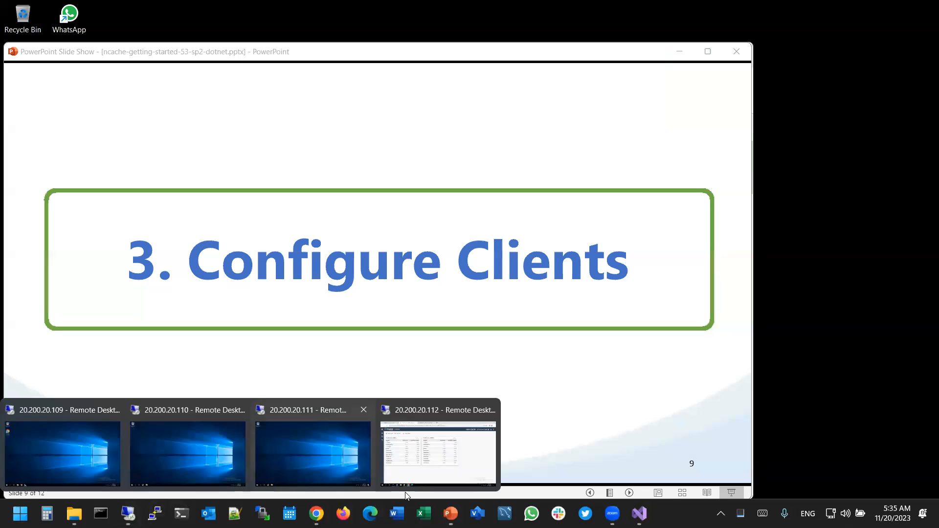
pyautogui.click(440, 445)
pyautogui.click(122, 62)
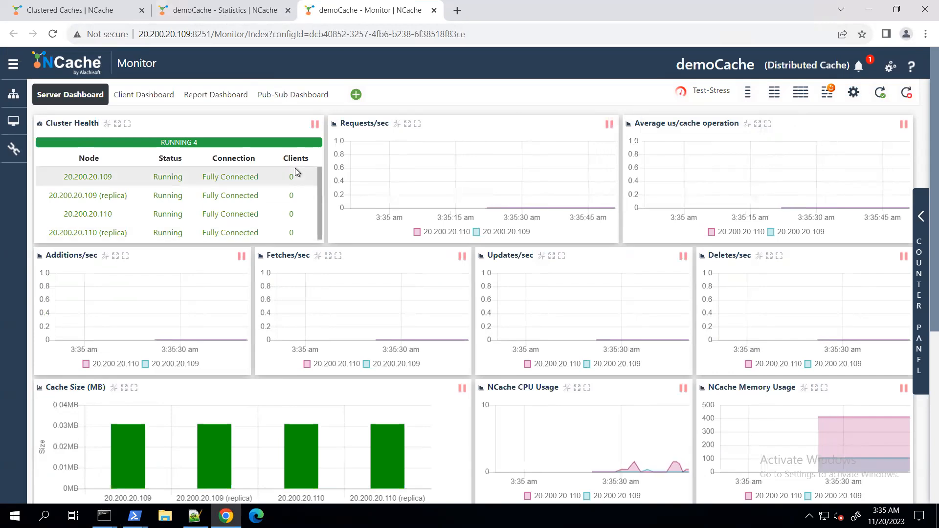
pyautogui.click(708, 94)
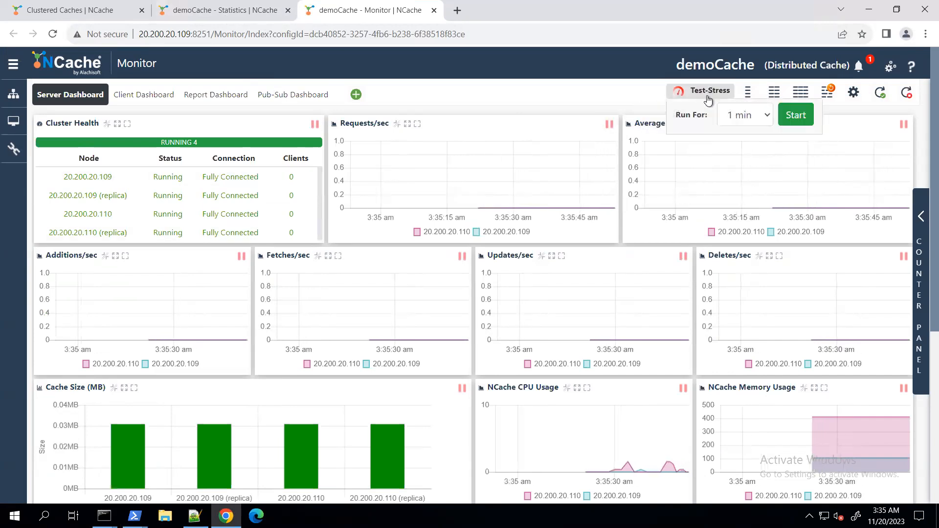
pyautogui.click(745, 116)
pyautogui.click(755, 143)
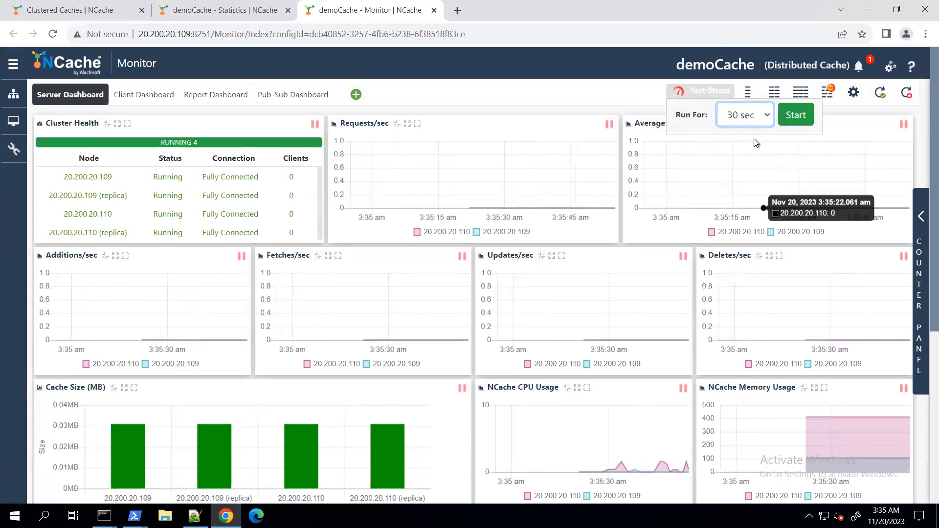
pyautogui.click(792, 117)
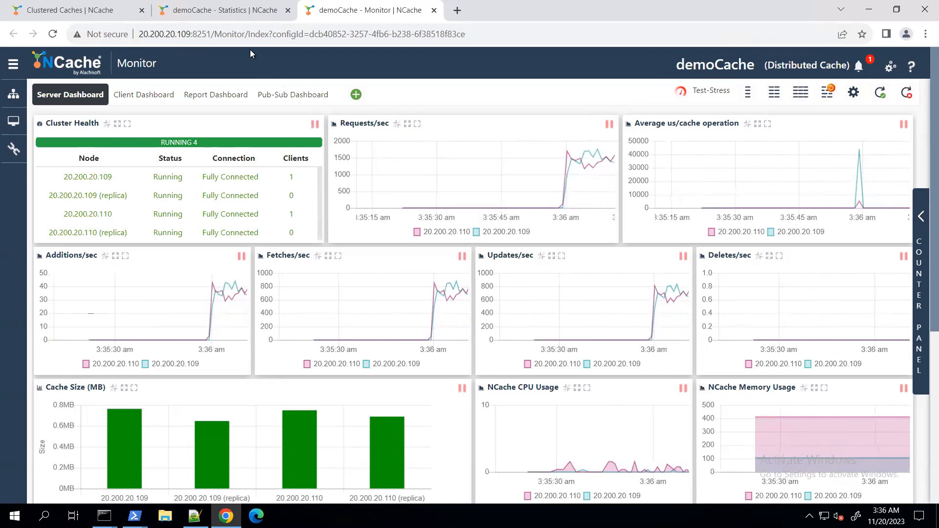
# Examine Requests/sec for both servers on the statistics page, check the monitoring dashboard, and return to the Clustered Caches list
pyautogui.click(222, 13)
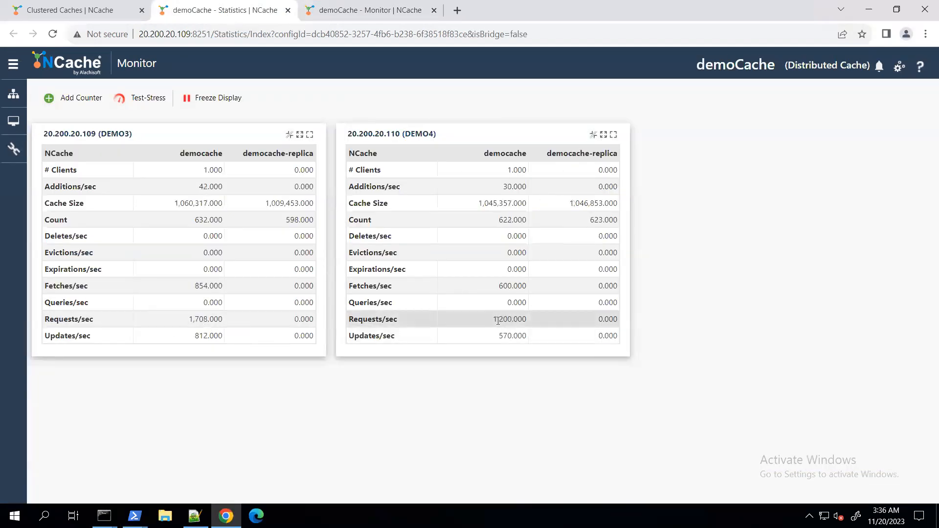
pyautogui.moveTo(54, 319); pyautogui.dragTo(81, 319)
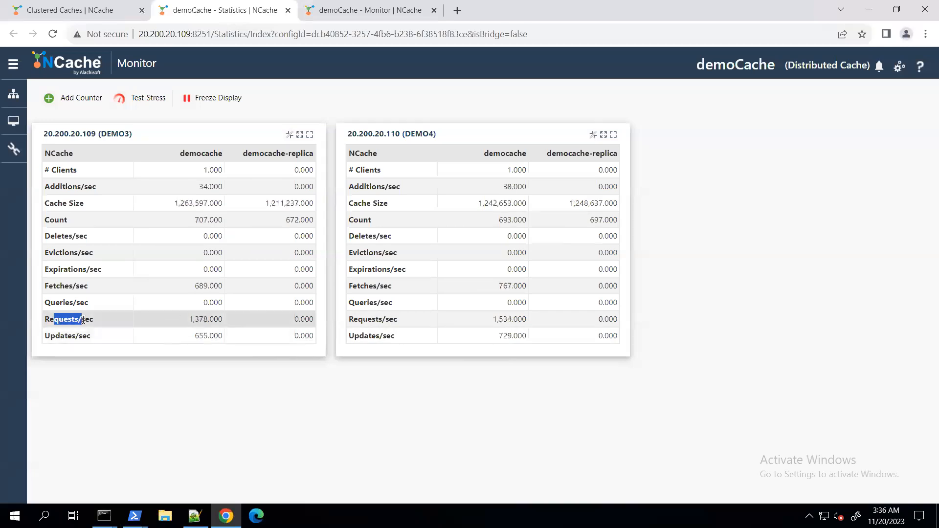
pyautogui.moveTo(358, 319); pyautogui.dragTo(393, 319)
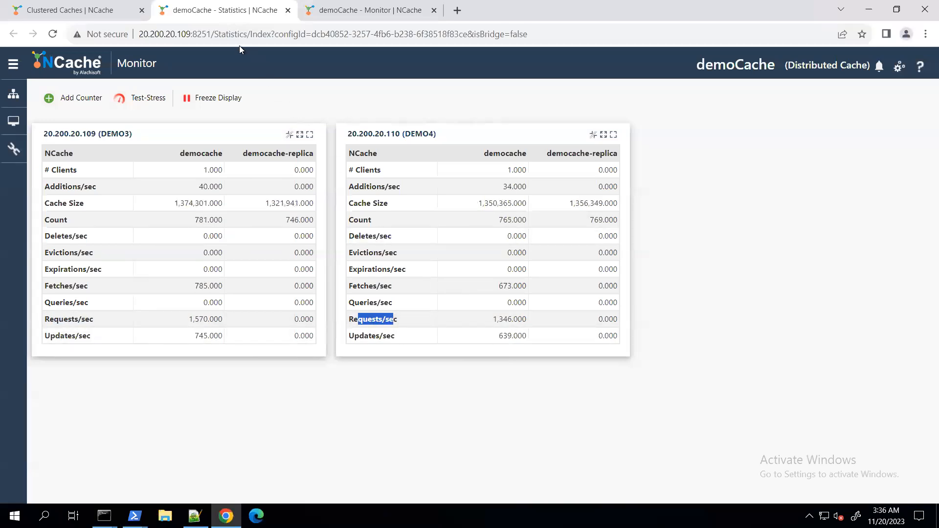
pyautogui.click(329, 15)
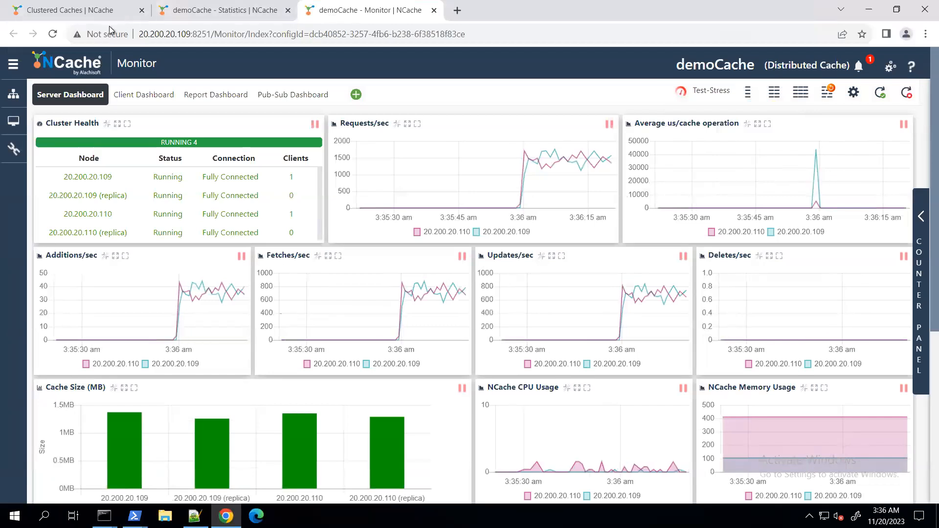
pyautogui.click(81, 14)
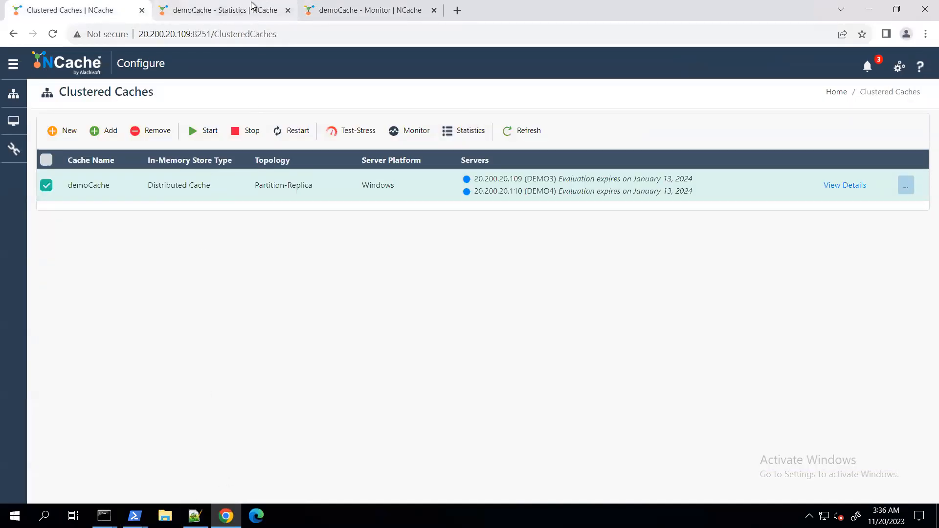
# Copy client 1's IP address, 20.200.20.112, from the Notepad++ notes
pyautogui.moveTo(195, 514)
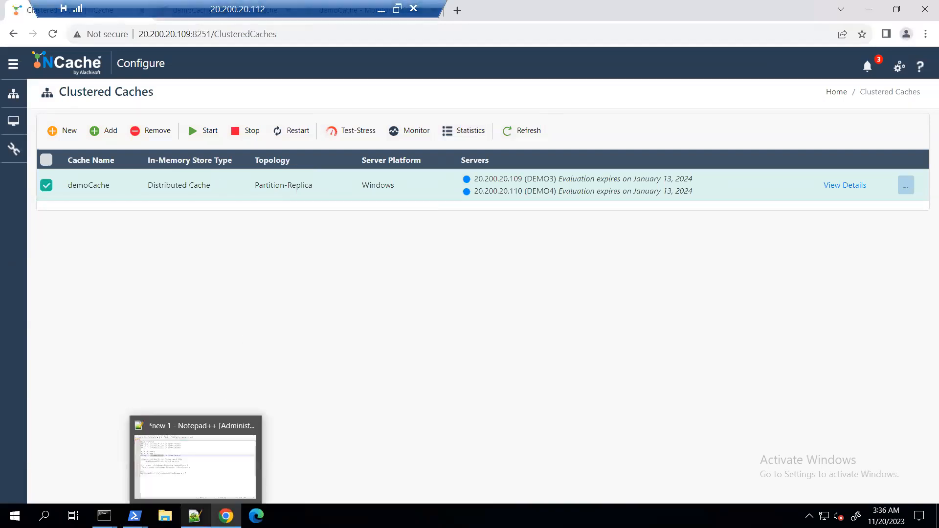
pyautogui.click(196, 470)
pyautogui.click(159, 246)
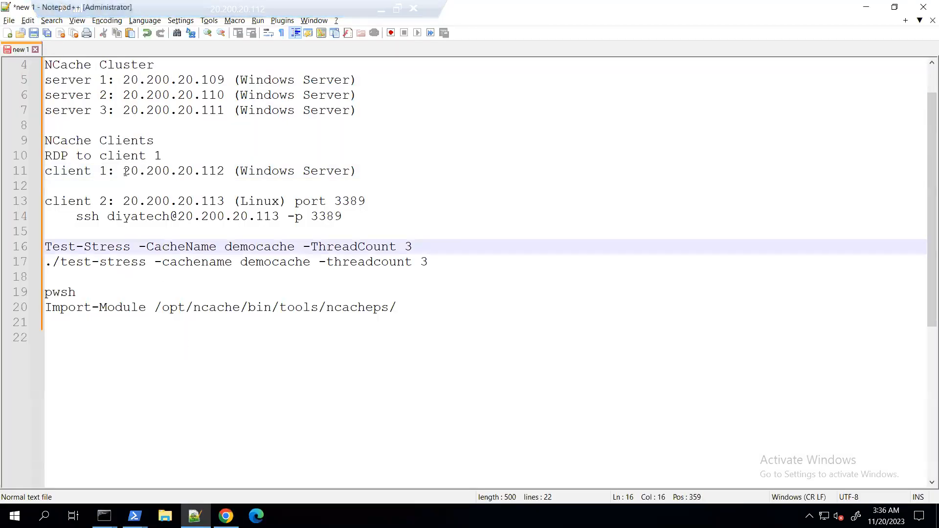
pyautogui.moveTo(123, 171); pyautogui.dragTo(226, 171)
pyautogui.hotkey('ctrl', 'c')
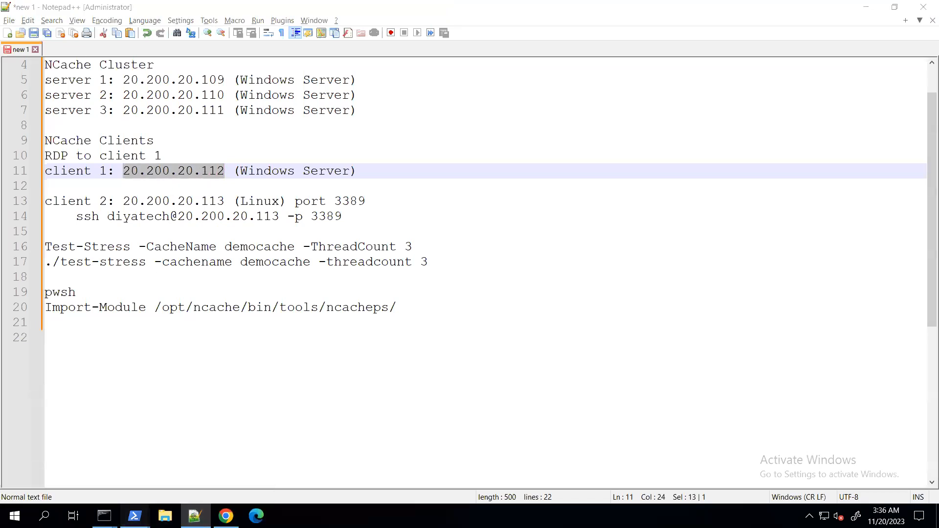
# Run ipconfig in PowerShell to check the IP address of the current machine
pyautogui.moveTo(134, 516)
pyautogui.click(172, 460)
pyautogui.write('ipconfig')
pyautogui.press('Return')
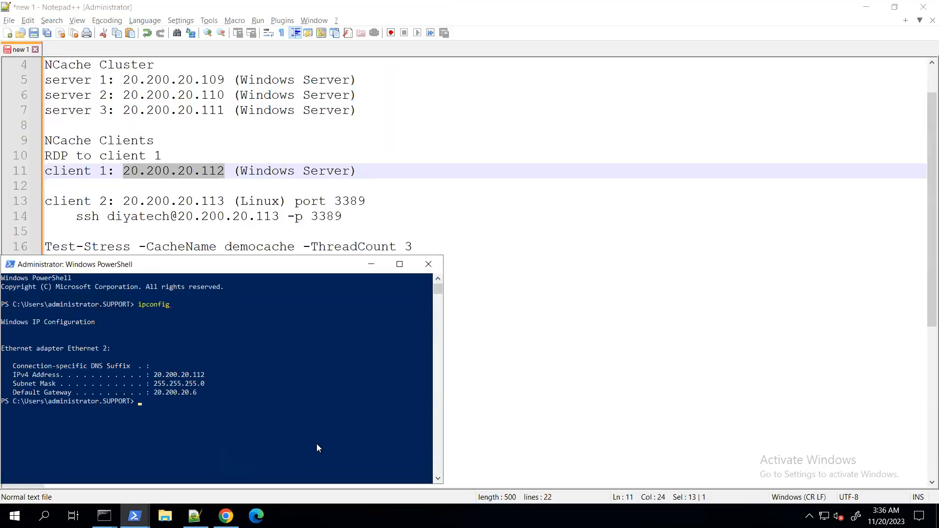
# Open demoCache's details in the NCache Management Center and add 20.200.20.112 as a client node
pyautogui.click(225, 516)
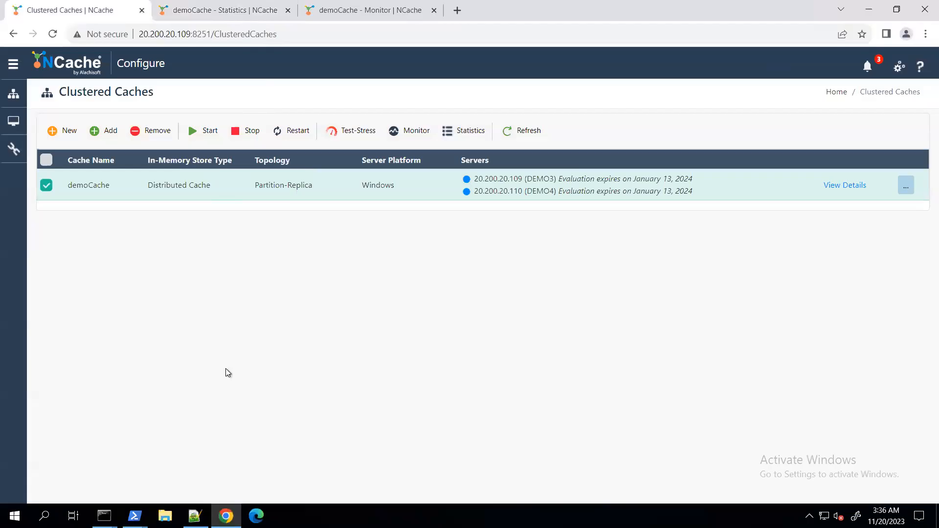
pyautogui.click(318, 10)
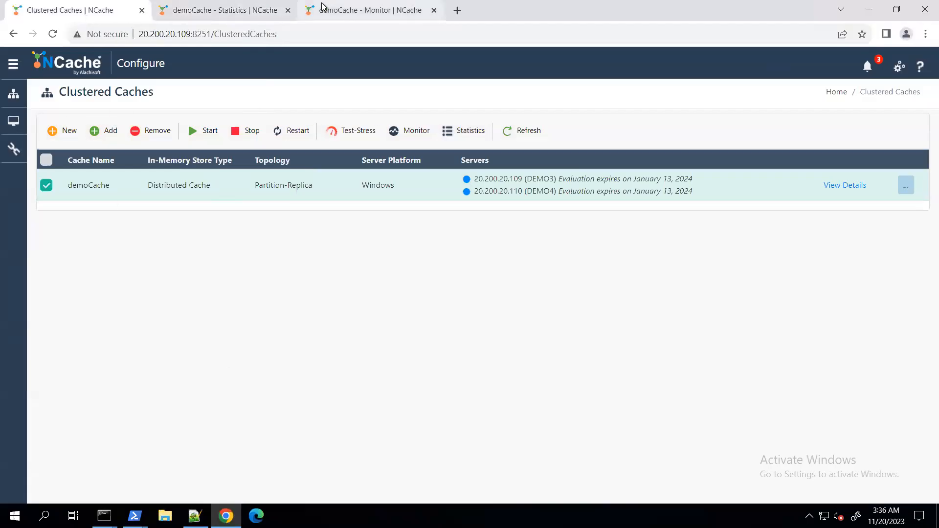
pyautogui.click(73, 10)
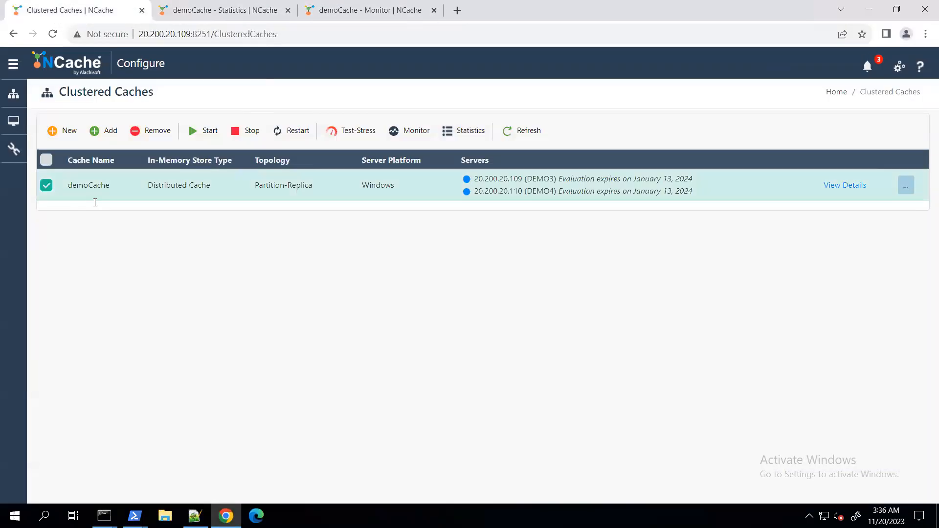
pyautogui.click(834, 187)
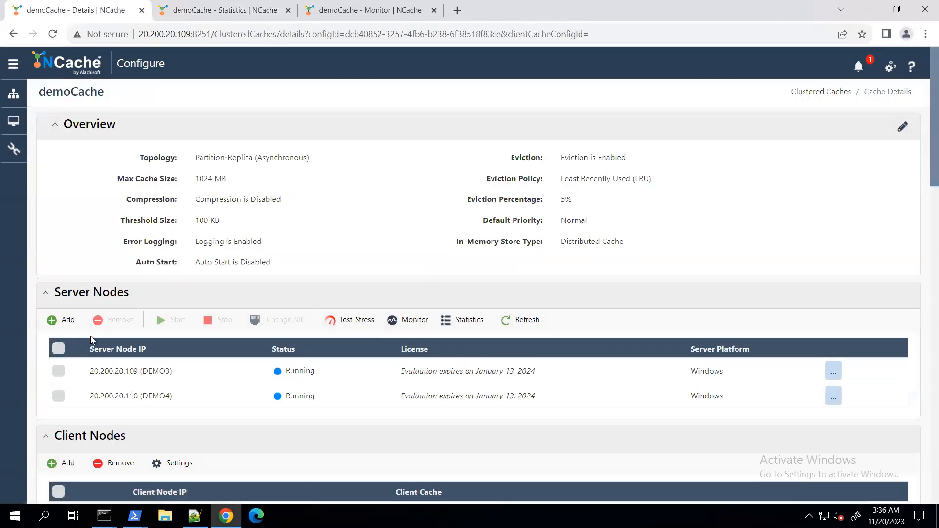
pyautogui.scroll(-4, 91, 340)
pyautogui.click(62, 281)
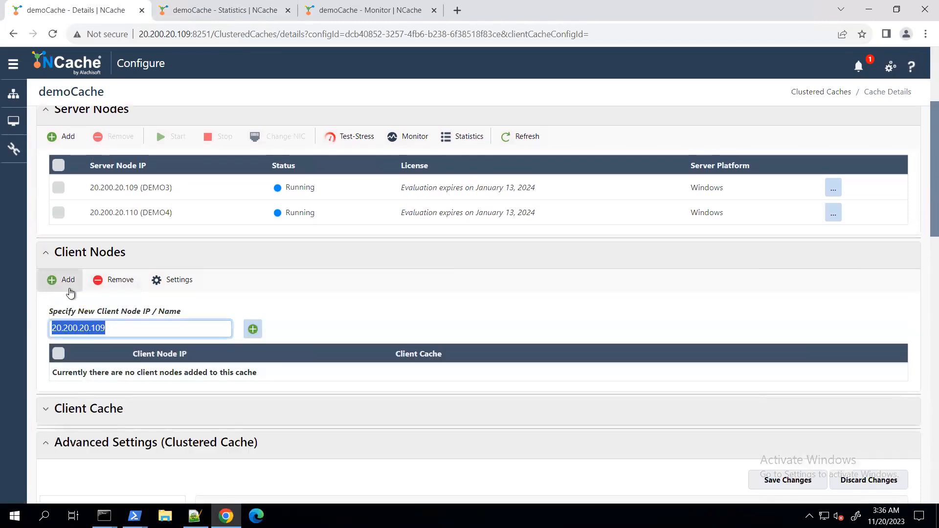
pyautogui.hotkey('ctrl', 'v')
pyautogui.click(251, 336)
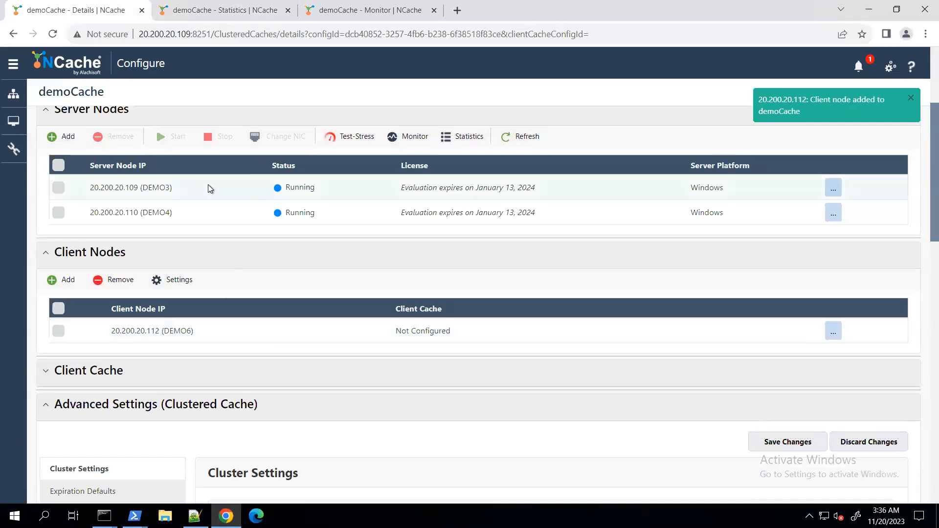
# Check the current activity of demoCache on its statistics page and monitoring dashboard
pyautogui.click(243, 15)
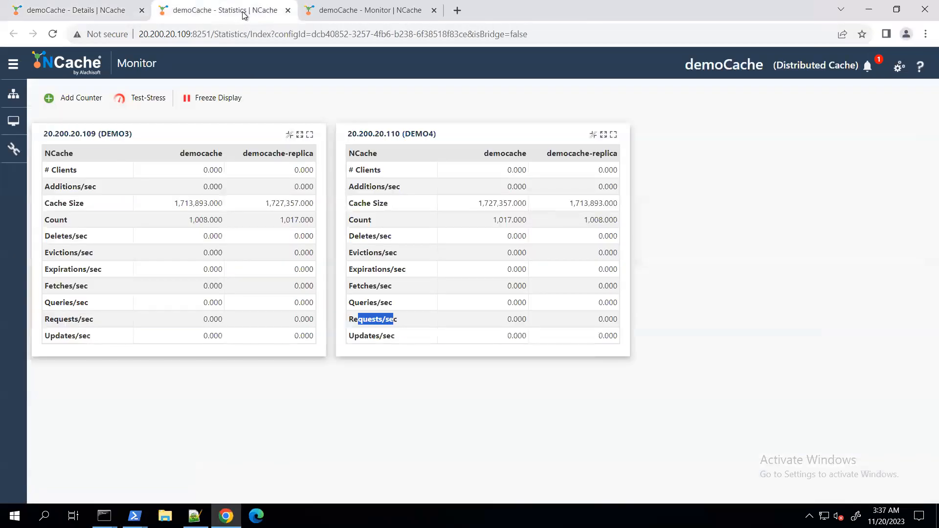
pyautogui.click(381, 12)
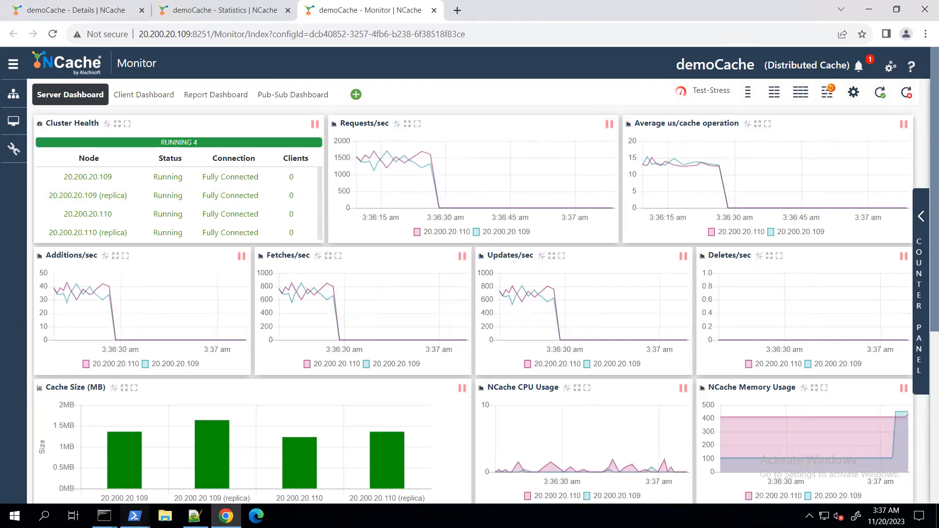
# Copy the command Test-Stress -CacheName democache -ThreadCount 3 from the Notepad++ notes
pyautogui.click(134, 516)
pyautogui.click(170, 493)
pyautogui.click(195, 516)
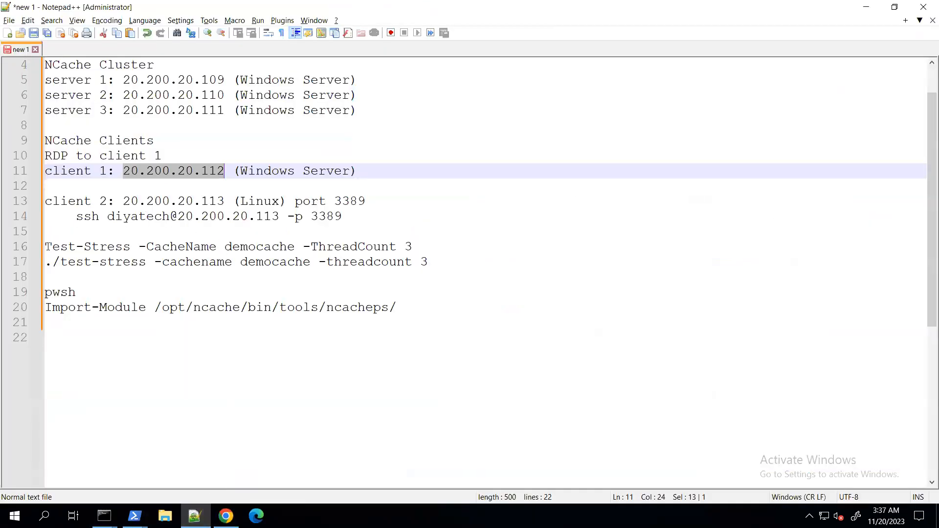
pyautogui.tripleClick(62, 248)
pyautogui.click(59, 246)
pyautogui.moveTo(52, 246); pyautogui.dragTo(417, 242)
pyautogui.hotkey('ctrl', 'c')
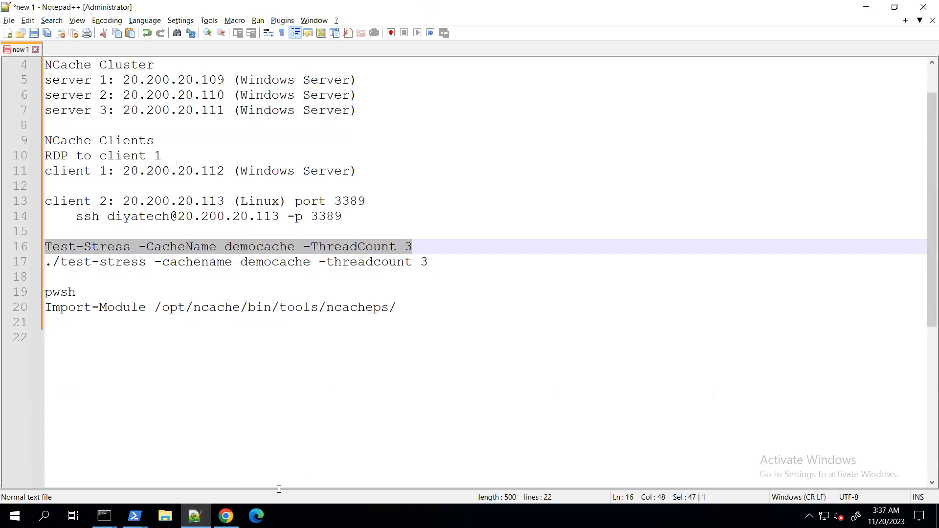
# Run Test-Stress -CacheName democache -ThreadCount 3 in PowerShell and return to demoCache's monitoring dashboard in Chrome
pyautogui.moveTo(195, 516)
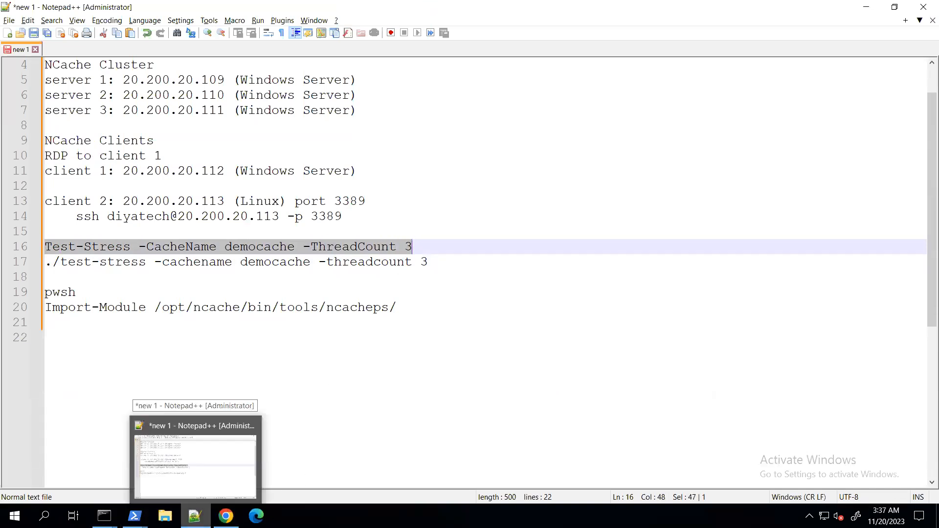
pyautogui.moveTo(134, 516)
pyautogui.click(180, 473)
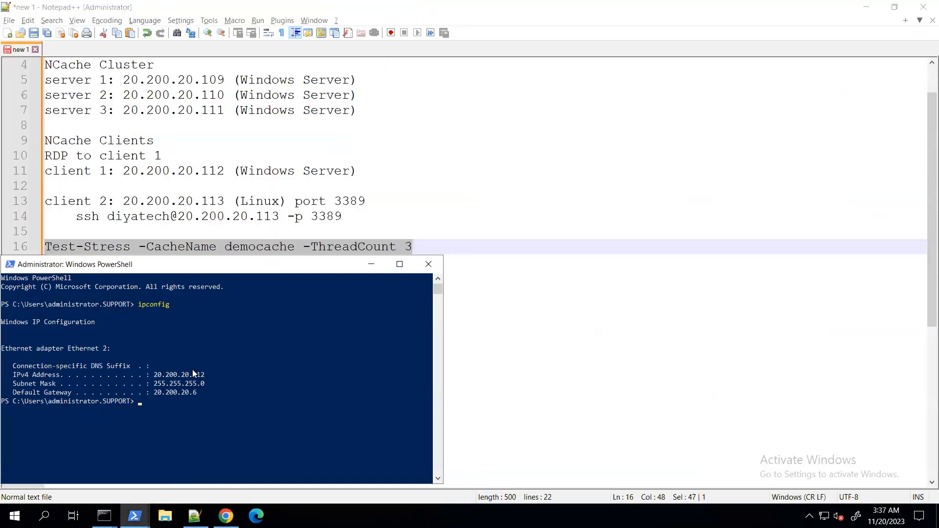
pyautogui.rightClick(176, 377)
pyautogui.press('Return')
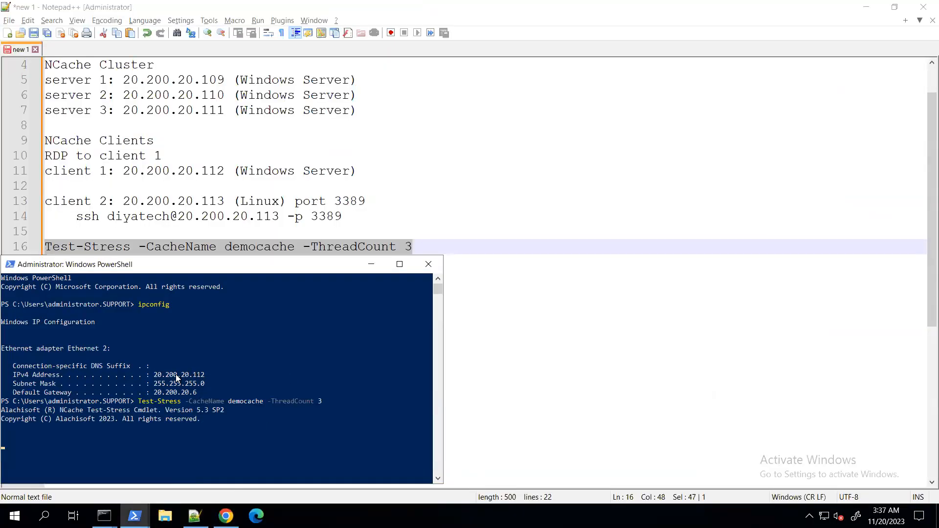
pyautogui.click(225, 516)
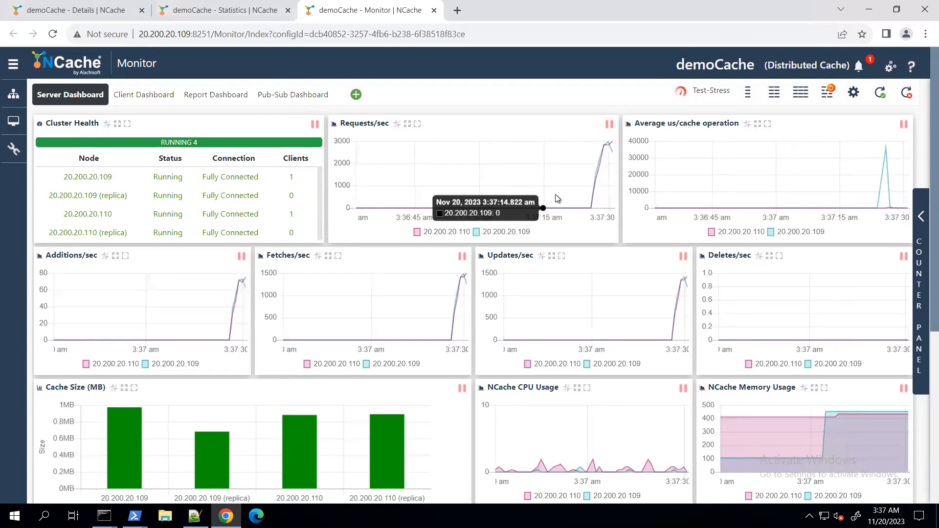
# Compare the per-server stress-test activity on demoCache's statistics page with the charts on its monitoring dashboard
pyautogui.click(225, 10)
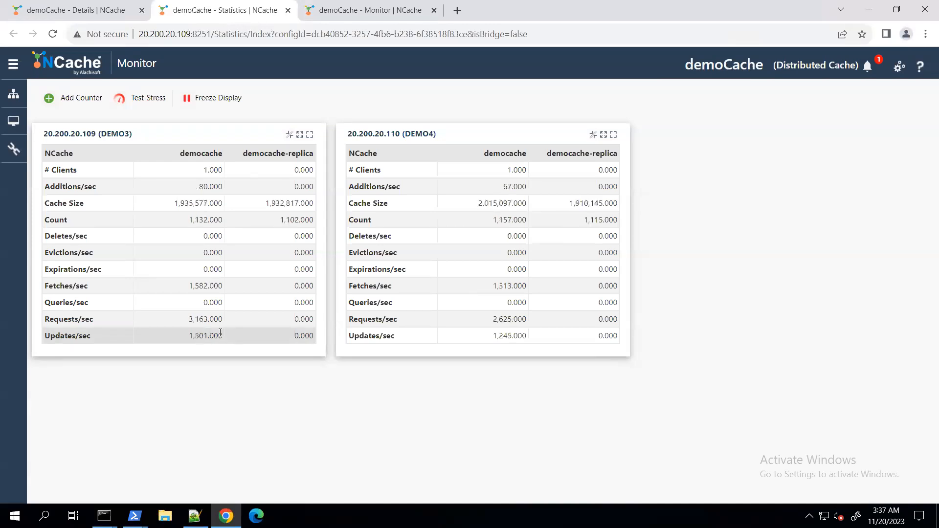
pyautogui.click(322, 15)
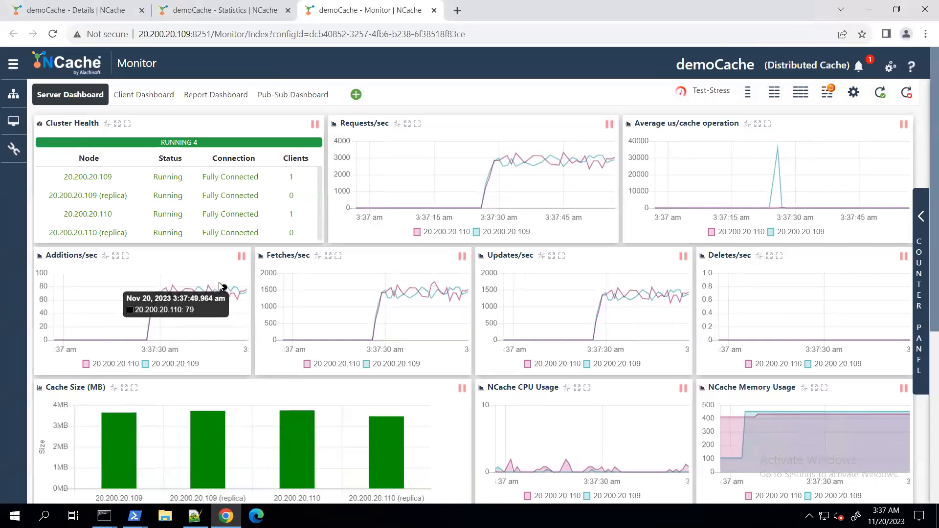
# Look up server 3's IP address in the Notepad++ notes and return to Chrome
pyautogui.click(194, 516)
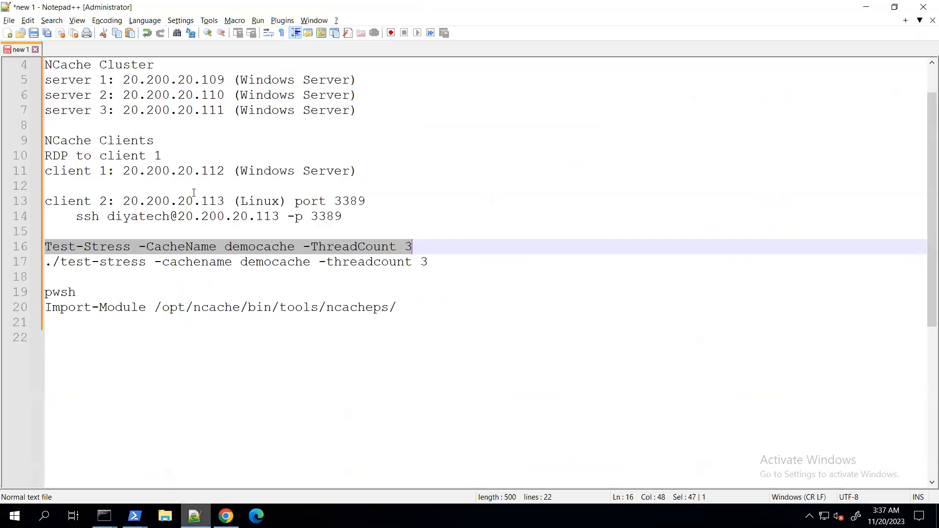
pyautogui.click(162, 140)
pyautogui.moveTo(122, 111); pyautogui.dragTo(225, 111)
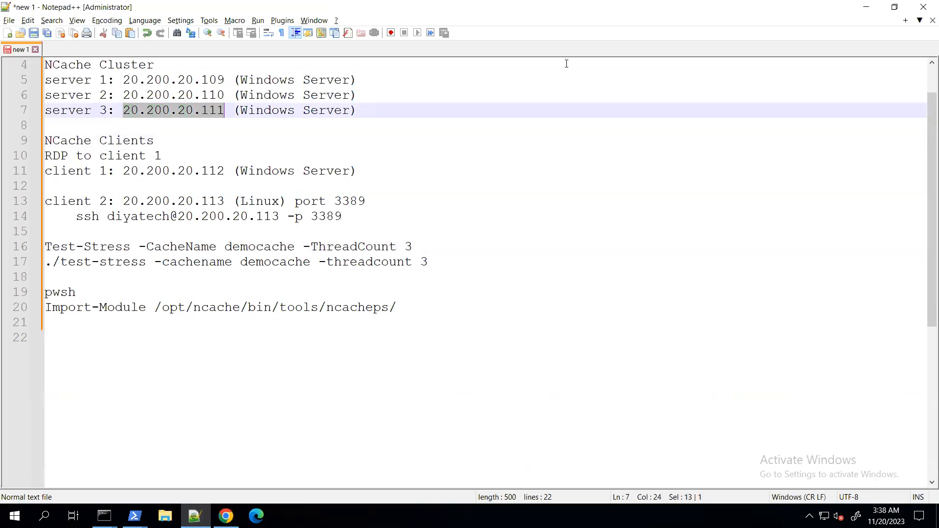
pyautogui.click(226, 516)
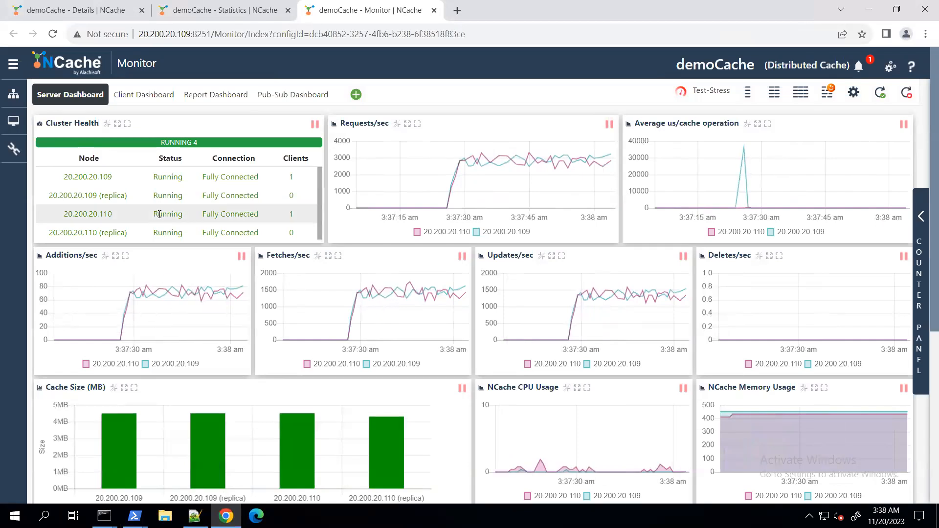
# Add 20.200.20.111 as a new server node on demoCache's details page
pyautogui.click(73, 10)
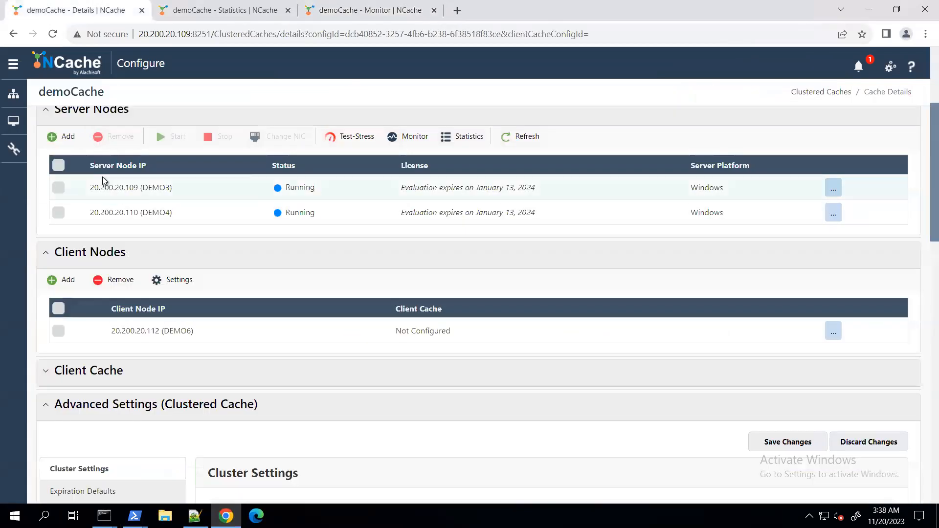
pyautogui.scroll(1, 100, 217)
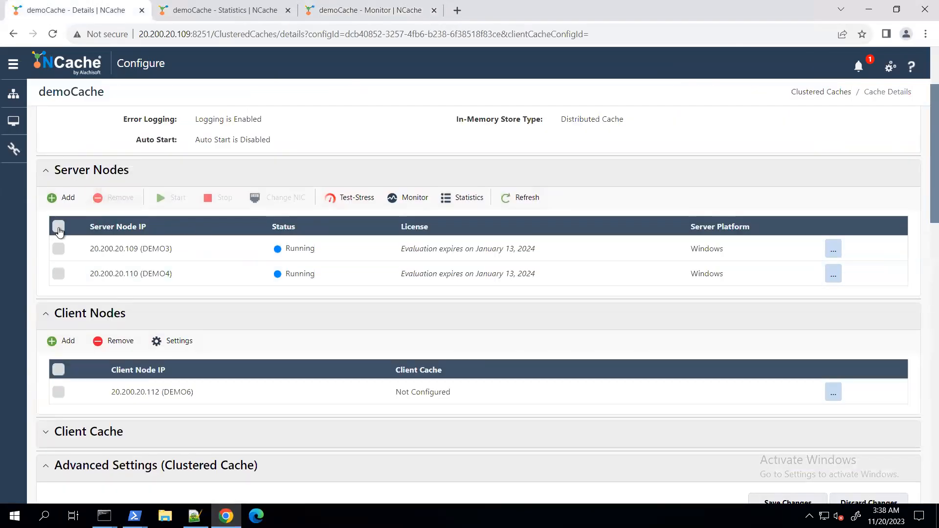
pyautogui.click(57, 198)
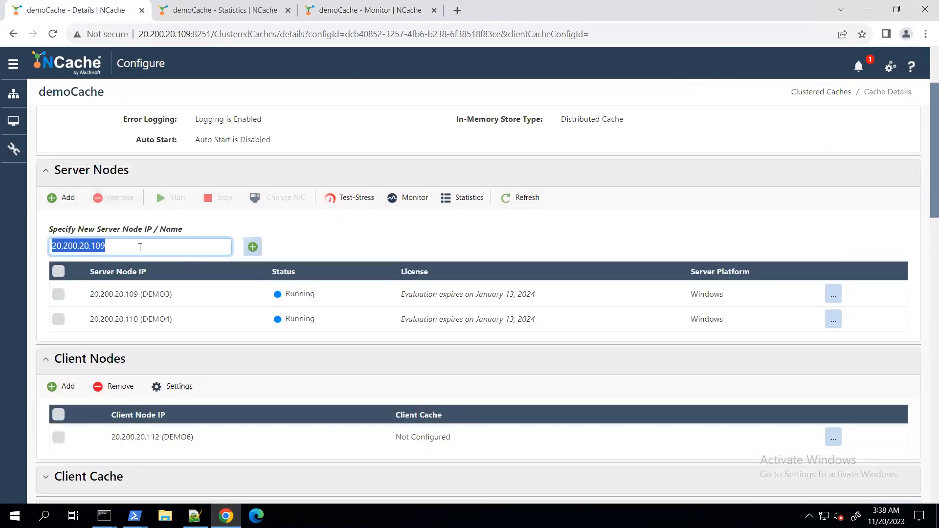
pyautogui.hotkey('alt', 'Tab')
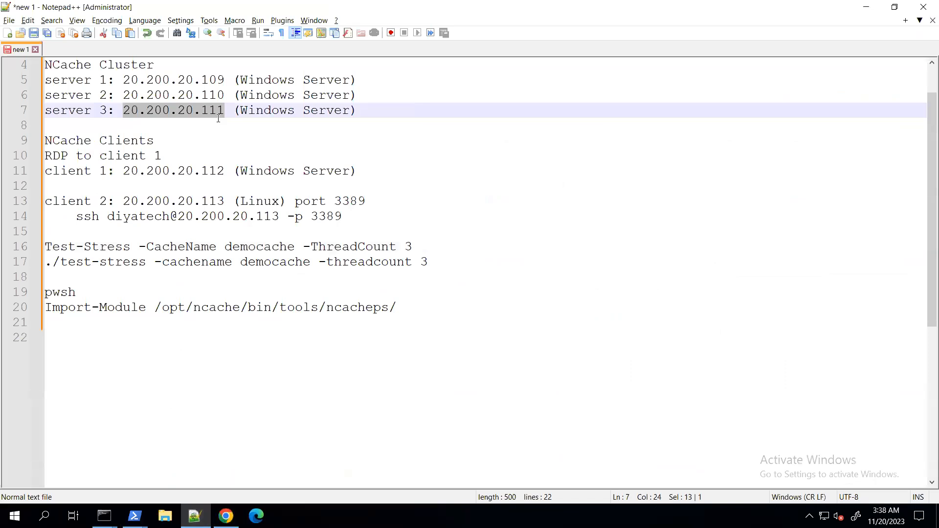
pyautogui.hotkey('alt', 'Tab')
pyautogui.press('BackSpace')
pyautogui.write('111')
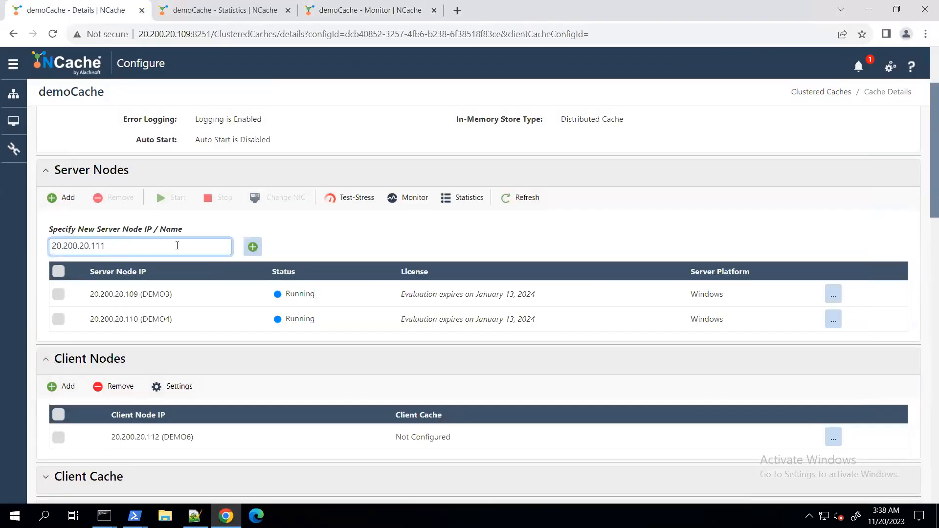
pyautogui.click(253, 246)
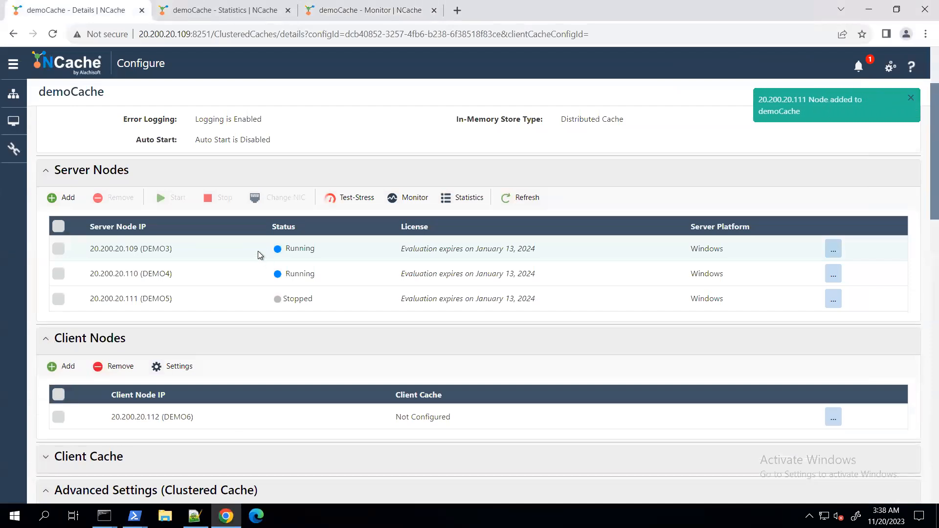
# Start the 20.200.20.111 server node and check its counters on demoCache's statistics page before and after starting
pyautogui.click(58, 299)
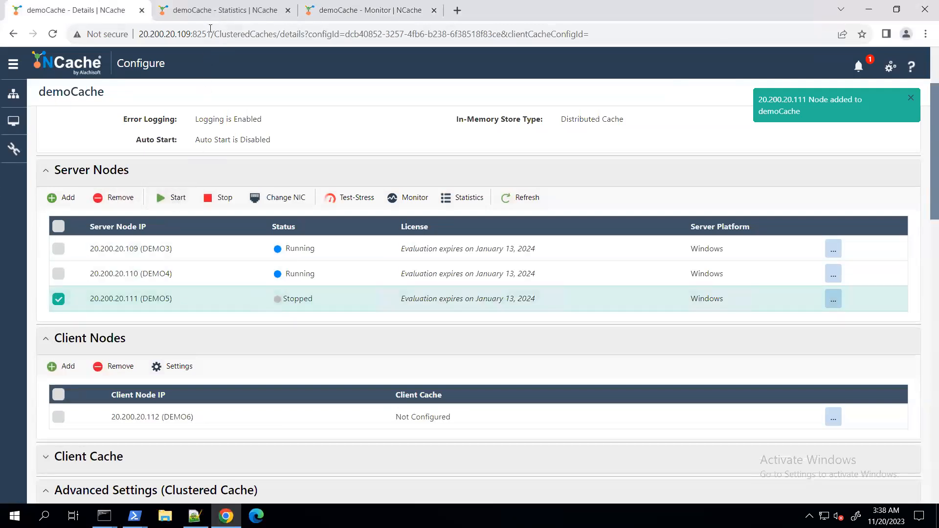
pyautogui.click(219, 10)
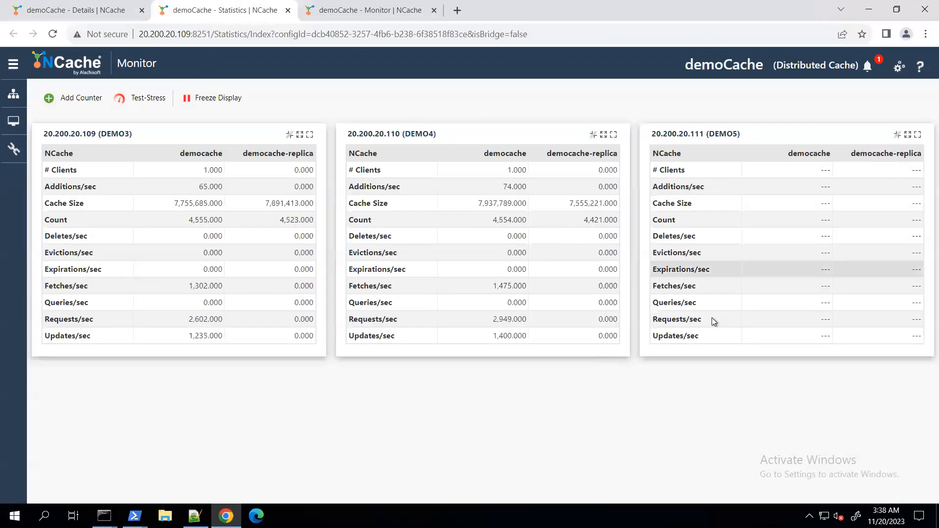
pyautogui.doubleClick(692, 133)
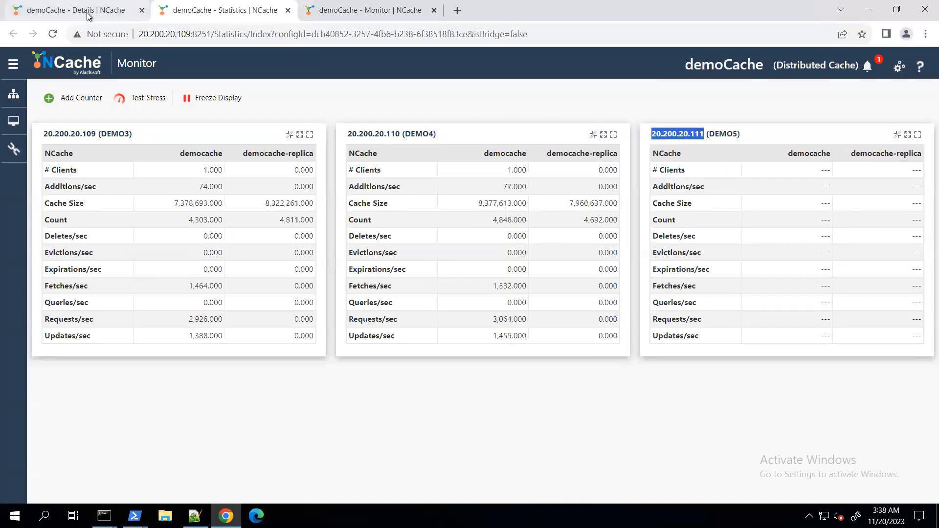
pyautogui.click(93, 11)
pyautogui.click(166, 198)
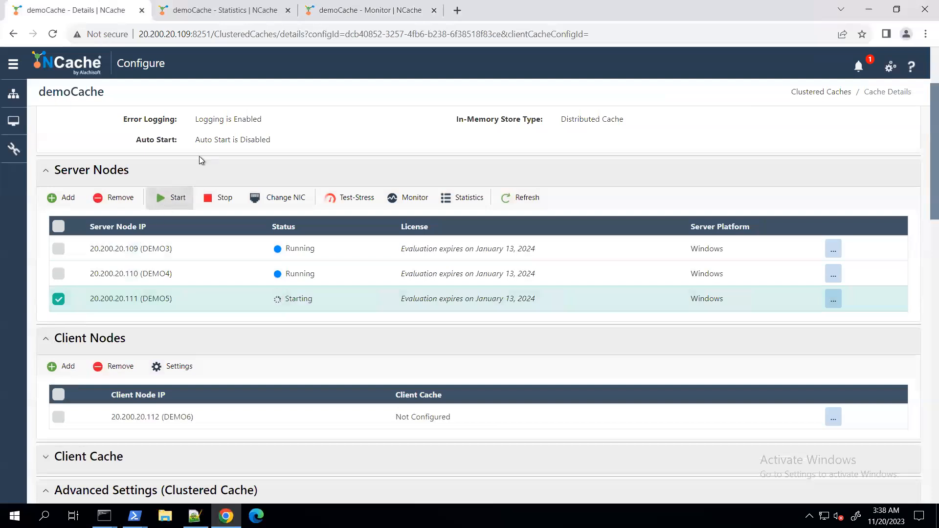
pyautogui.click(208, 10)
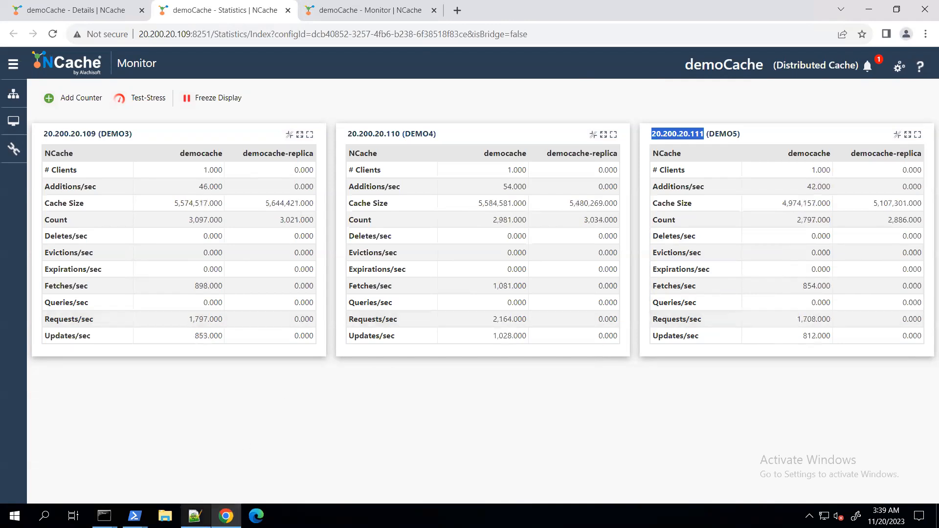
pyautogui.moveTo(135, 516)
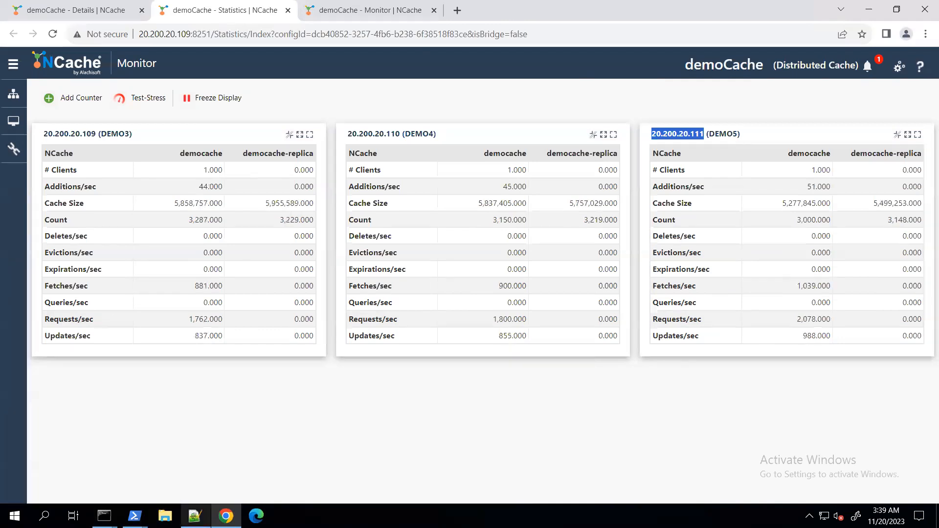
# Look up the addresses of server 3 and the Linux client 2 in the Notepad++ notes
pyautogui.click(195, 515)
pyautogui.click(163, 186)
pyautogui.moveTo(124, 110); pyautogui.dragTo(225, 114)
pyautogui.moveTo(126, 201); pyautogui.dragTo(222, 201)
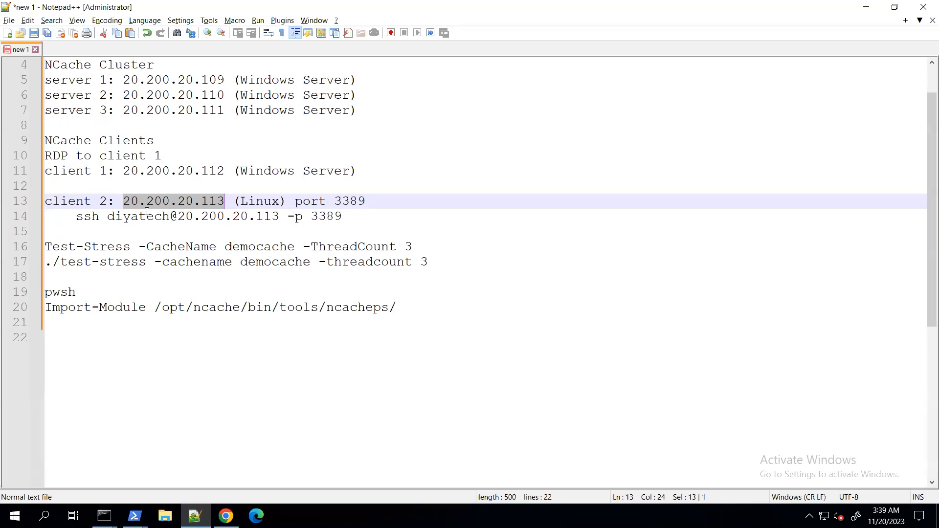
pyautogui.click(147, 201)
pyautogui.click(166, 110)
pyautogui.moveTo(122, 201); pyautogui.dragTo(234, 202)
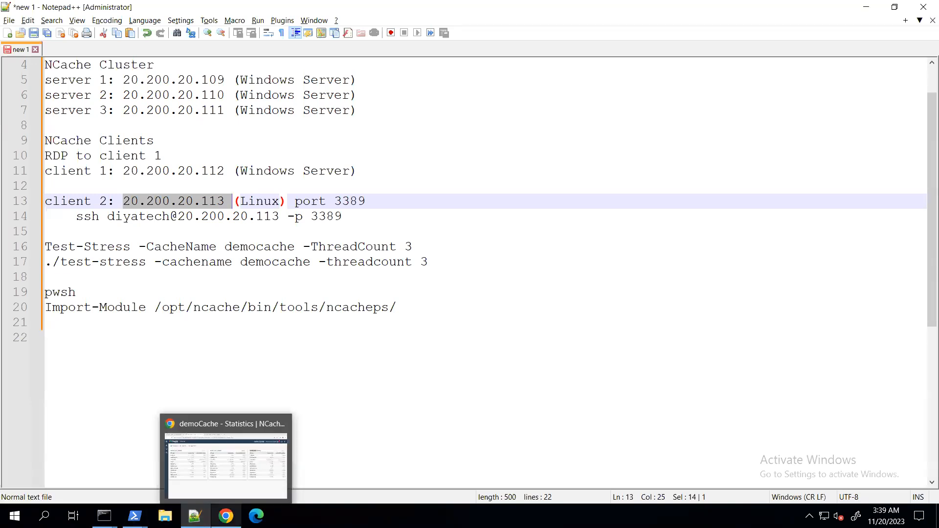
# Return to demoCache's details in Chrome and add 20.200.20.113 as a client node
pyautogui.click(226, 516)
pyautogui.click(90, 13)
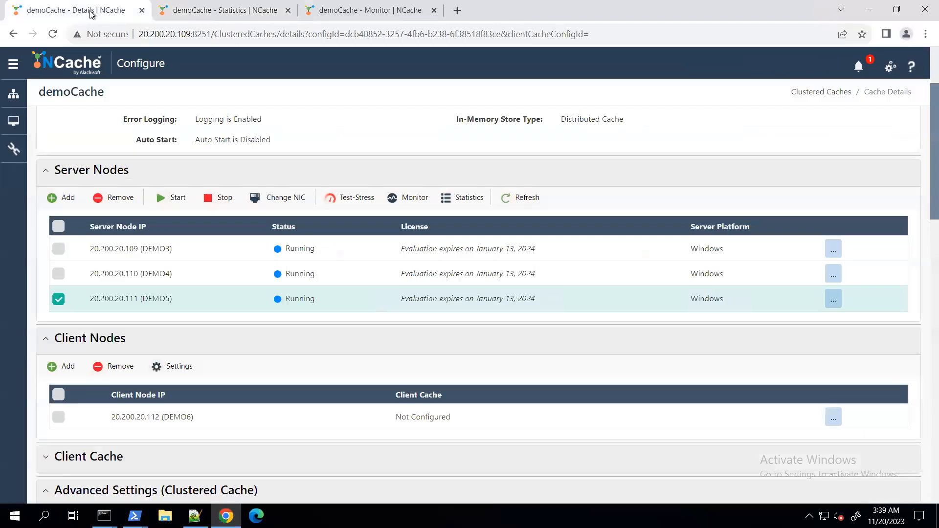
pyautogui.scroll(-1, 111, 362)
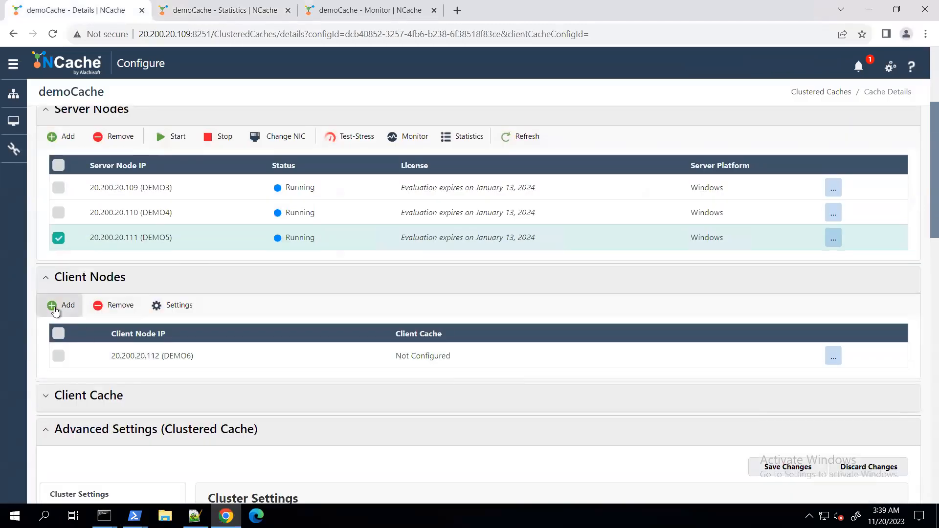
pyautogui.click(58, 305)
pyautogui.click(132, 350)
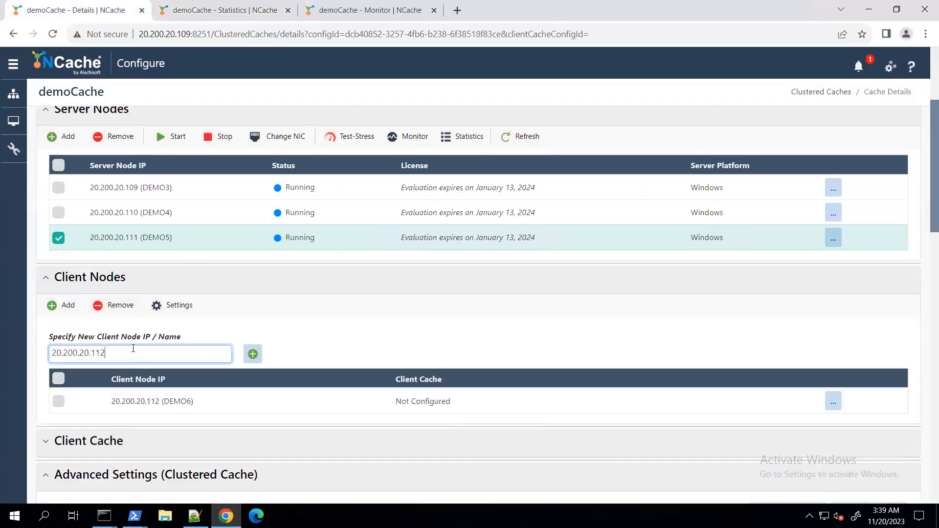
pyautogui.hotkey('alt', 'Tab')
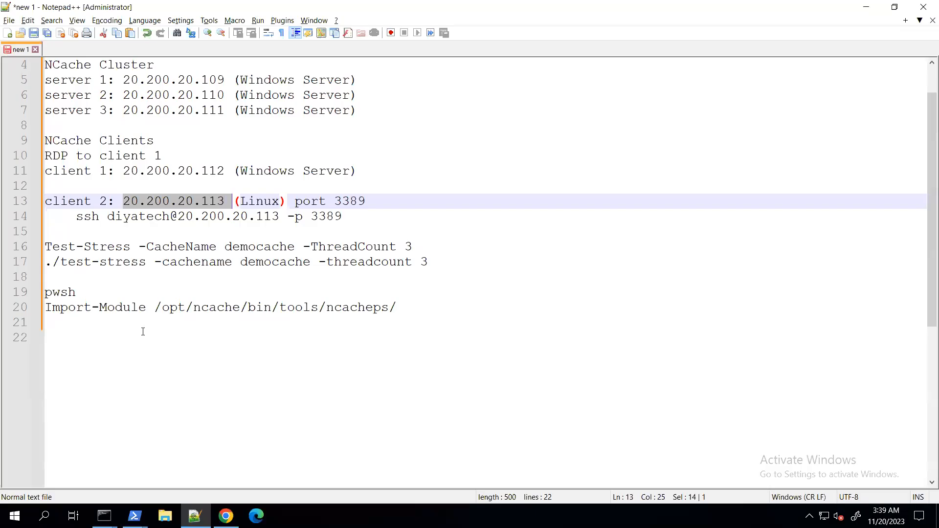
pyautogui.click(213, 216)
pyautogui.doubleClick(218, 200)
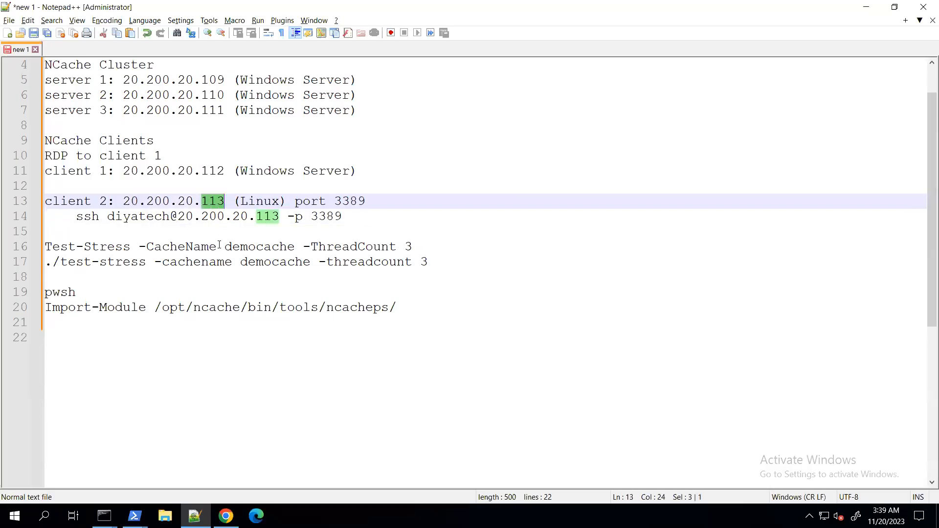
pyautogui.hotkey('alt', 'Tab')
pyautogui.click(252, 353)
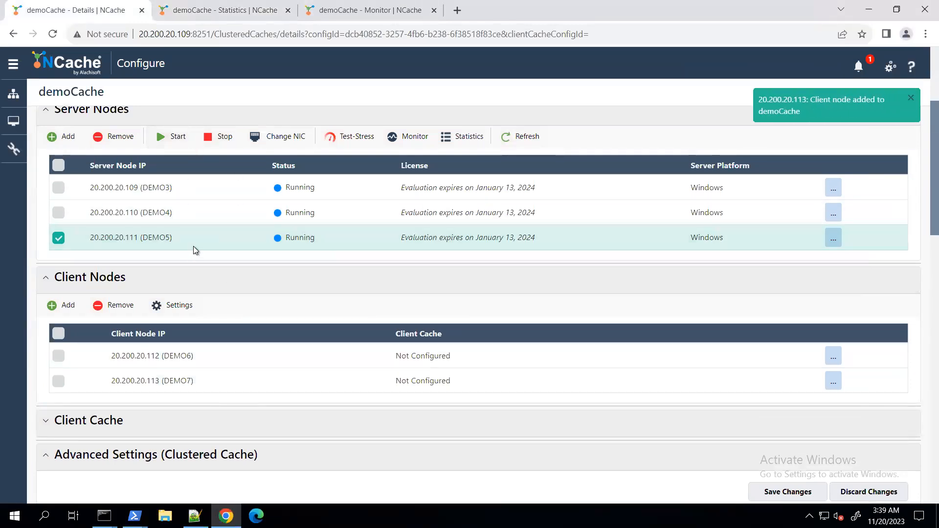
# Bring up the DEMO7 terminal over demoCache's monitoring dashboard and check the Linux client's IP address with hostname -i
pyautogui.click(343, 15)
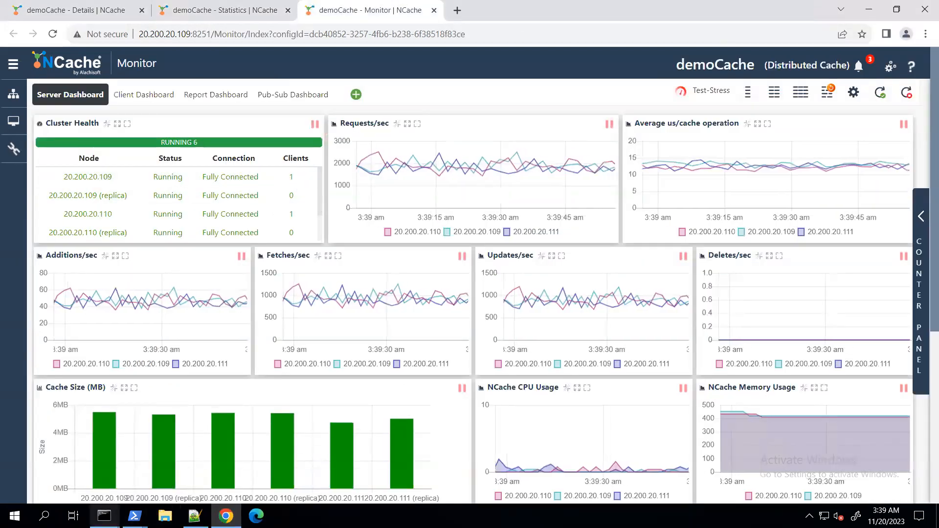
pyautogui.moveTo(104, 516)
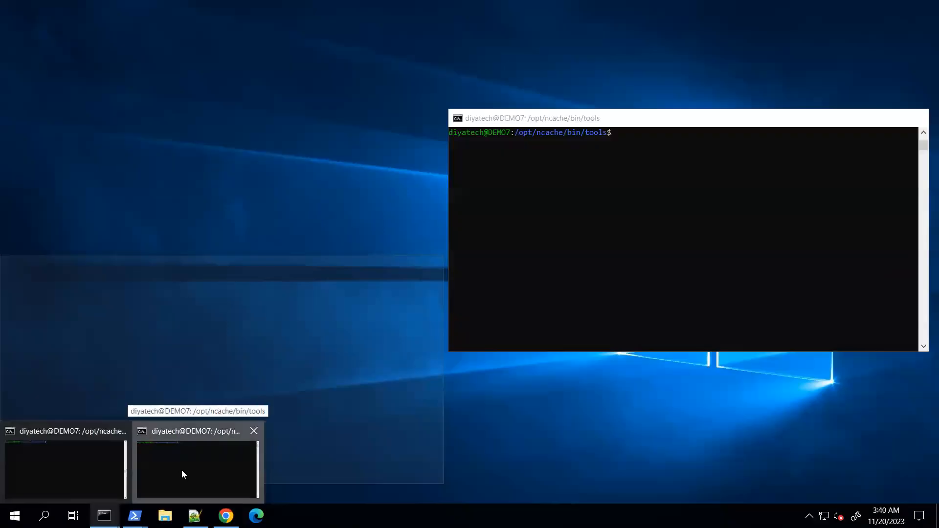
pyautogui.click(181, 471)
pyautogui.moveTo(104, 516)
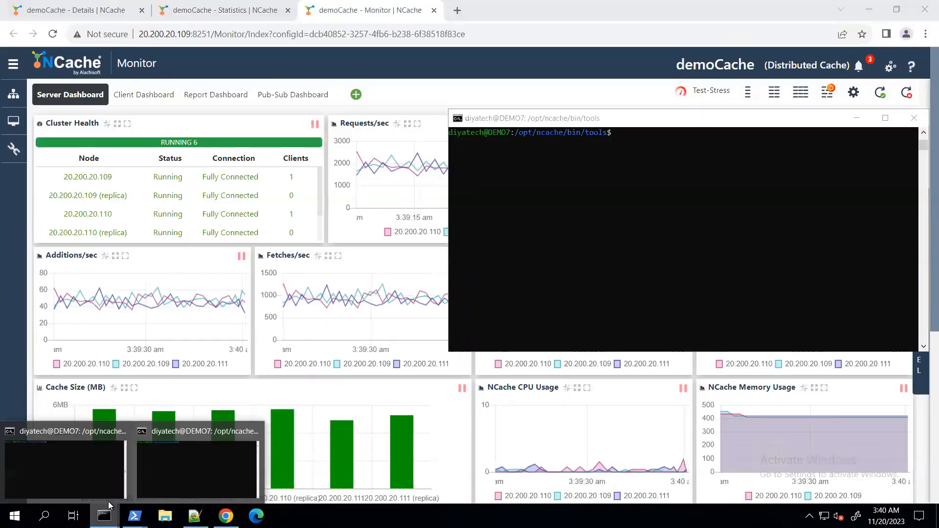
pyautogui.click(196, 454)
pyautogui.click(858, 120)
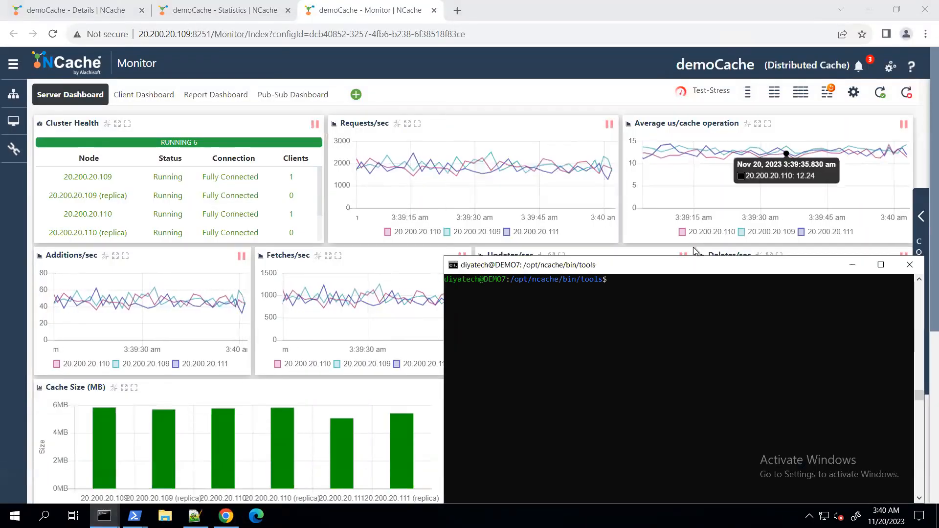
pyautogui.write('hostname -i')
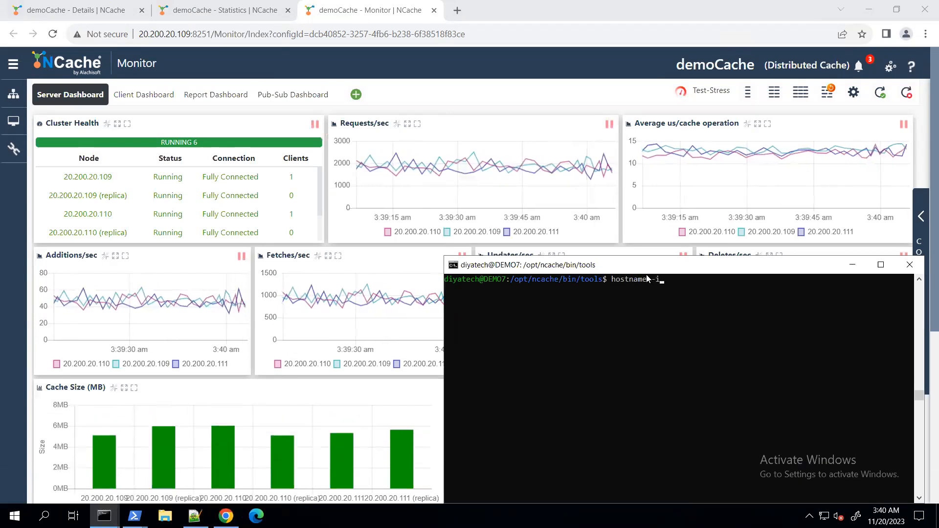
pyautogui.press('Return')
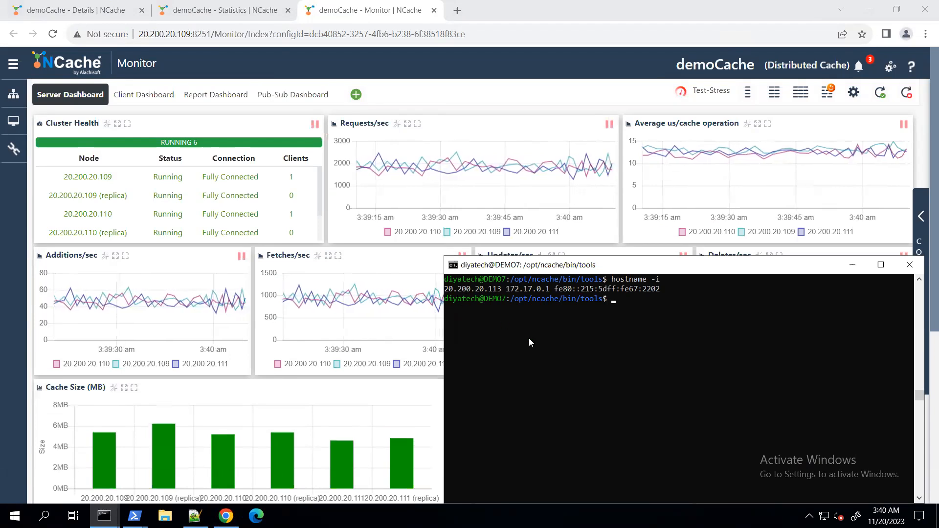
# Copy the command ./test-stress -cachename democache -threadcount 3 from the Notepad++ notes and paste it into the DEMO7 terminal
pyautogui.click(195, 517)
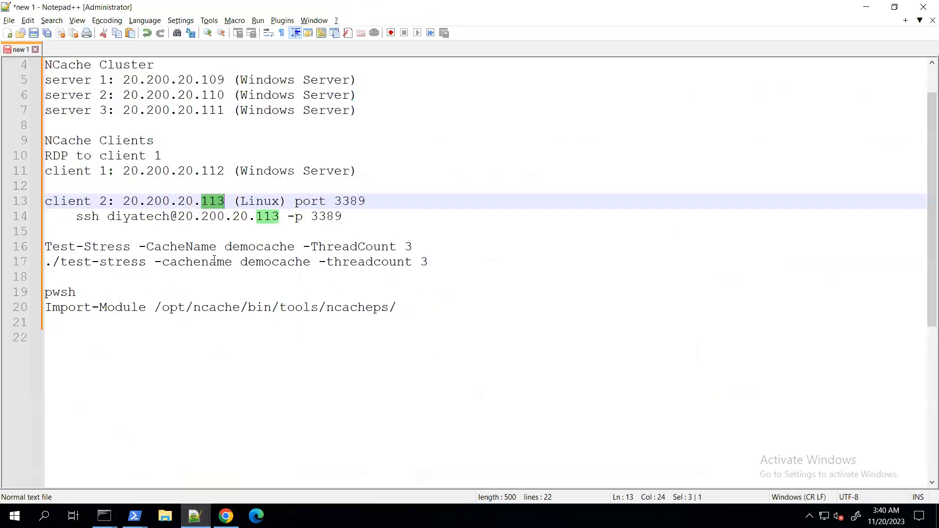
pyautogui.moveTo(47, 263); pyautogui.dragTo(432, 263)
pyautogui.hotkey('ctrl', 'c')
pyautogui.hotkey('alt', 'Tab')
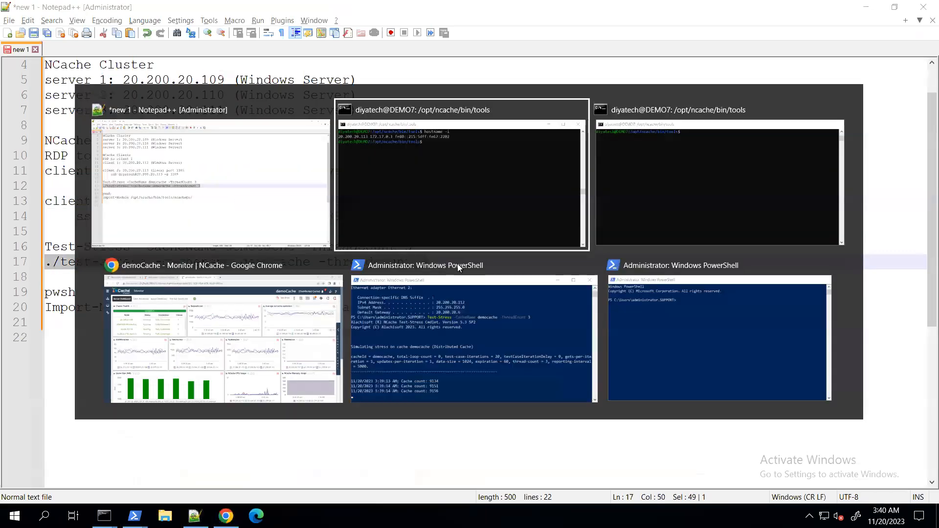
pyautogui.rightClick(624, 307)
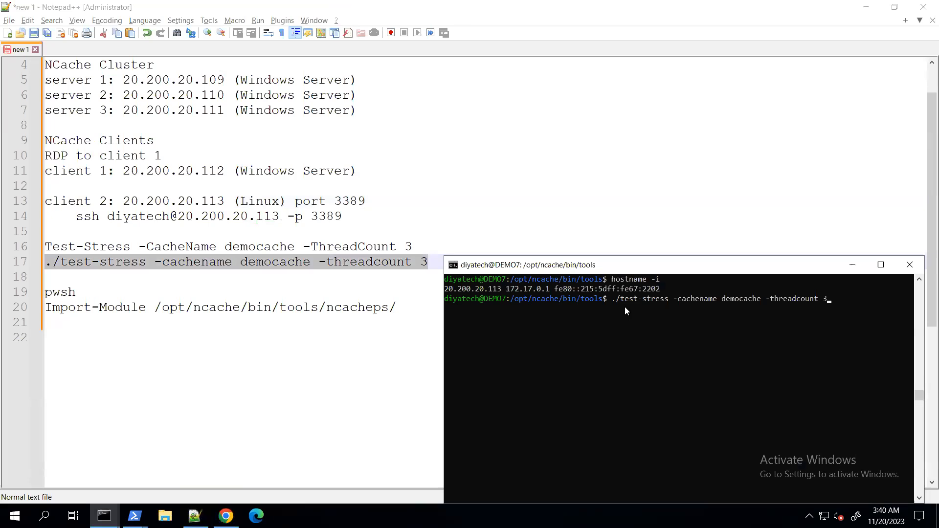
# Bring demoCache's monitoring dashboard up behind the DEMO7 terminal and run the pasted ./test-stress command
pyautogui.hotkey('alt', 'Tab')
pyautogui.hotkey('alt', 'Tab')
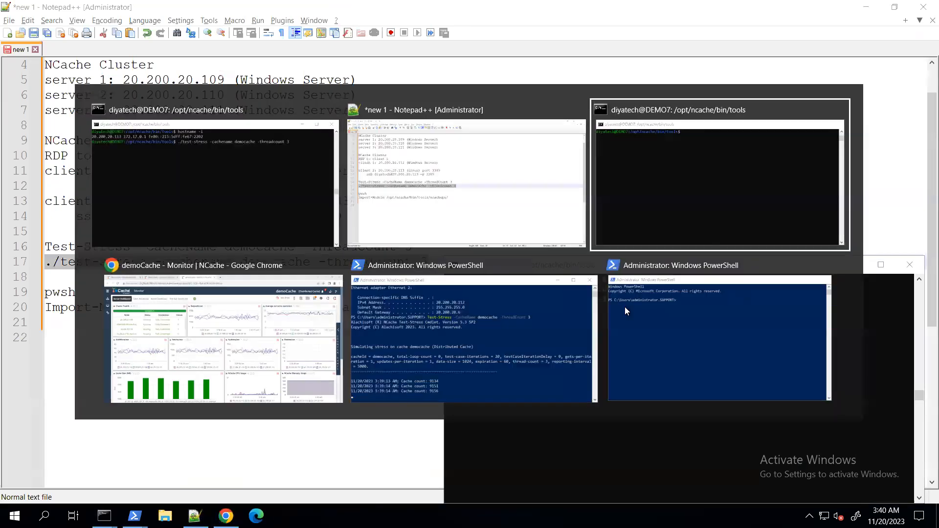
pyautogui.hotkey('alt', 'Tab')
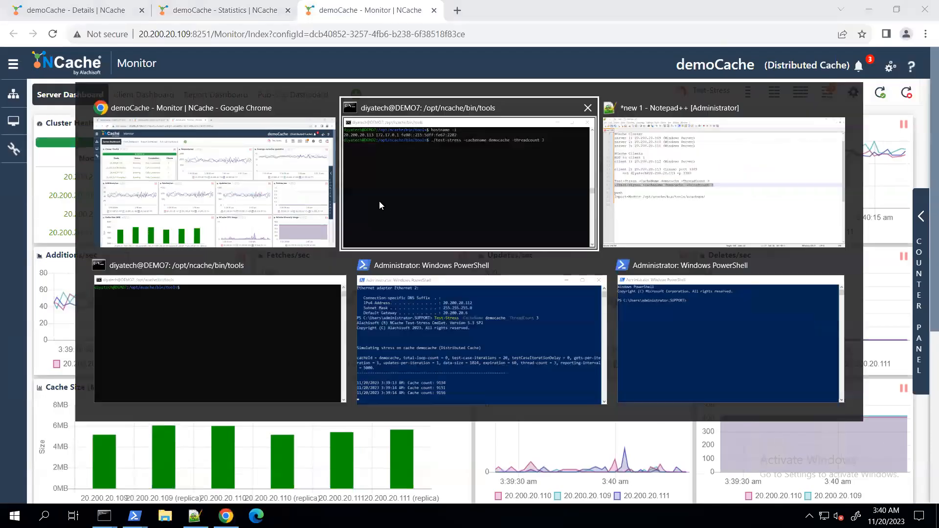
pyautogui.hotkey('alt', 'Tab')
pyautogui.click(351, 208)
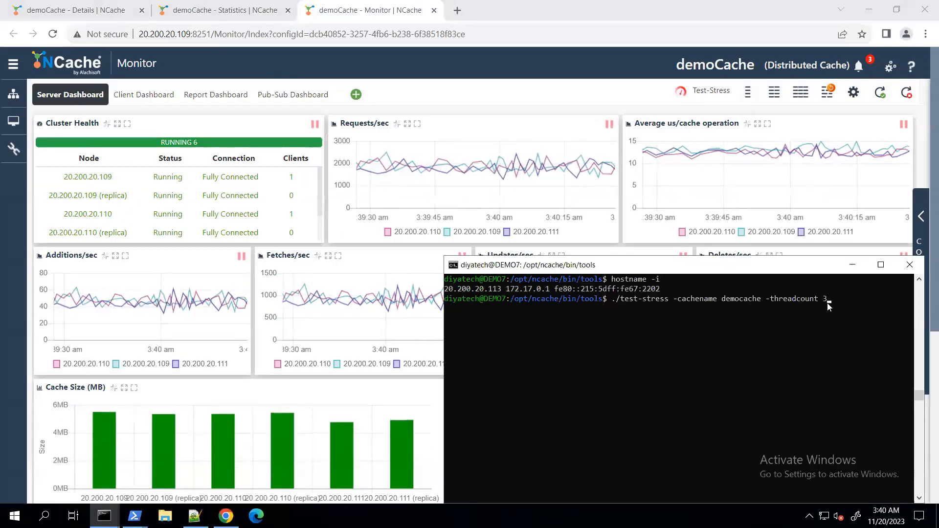
pyautogui.press('Return')
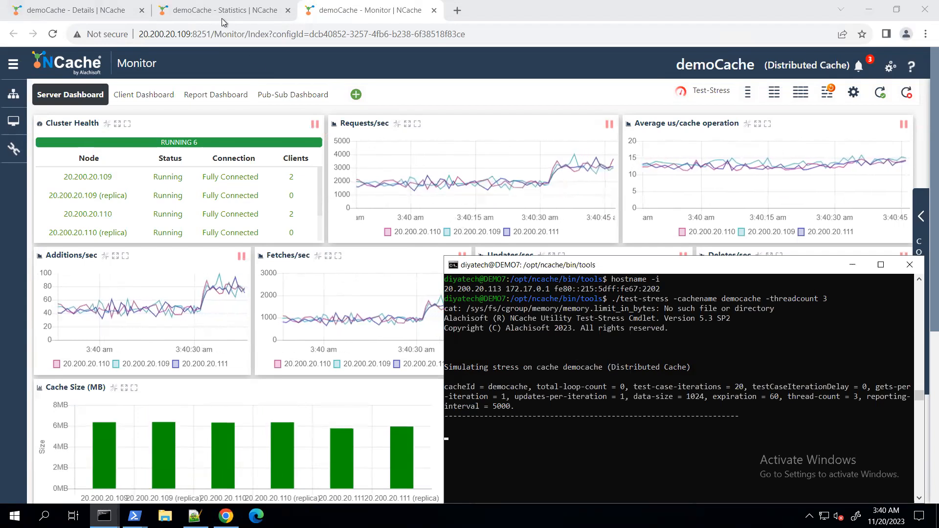
# Review the per-server counters on demoCache's statistics page and the server and client nodes on its details page
pyautogui.click(186, 14)
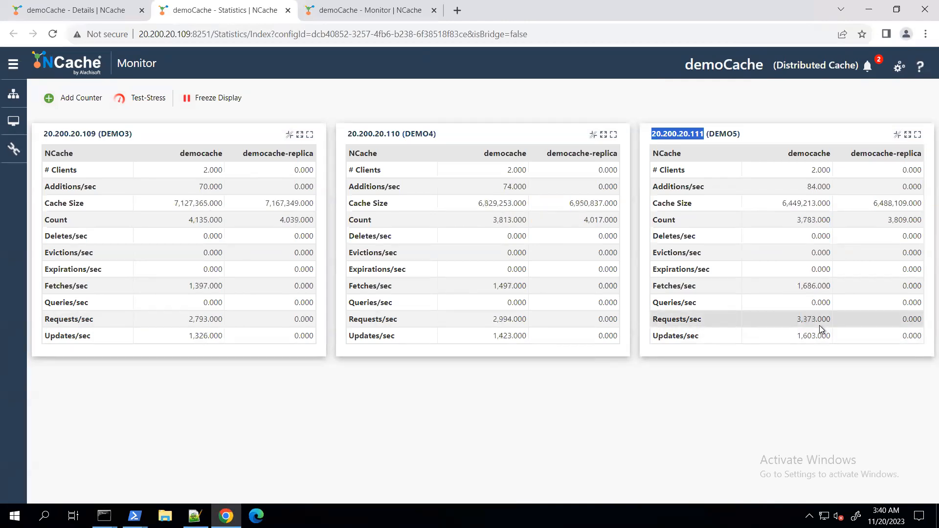
pyautogui.click(104, 11)
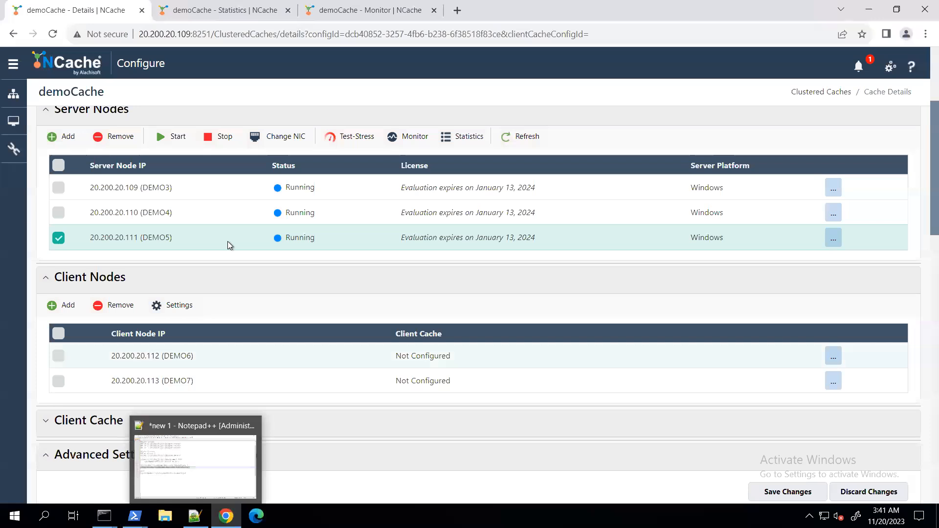
pyautogui.click(195, 516)
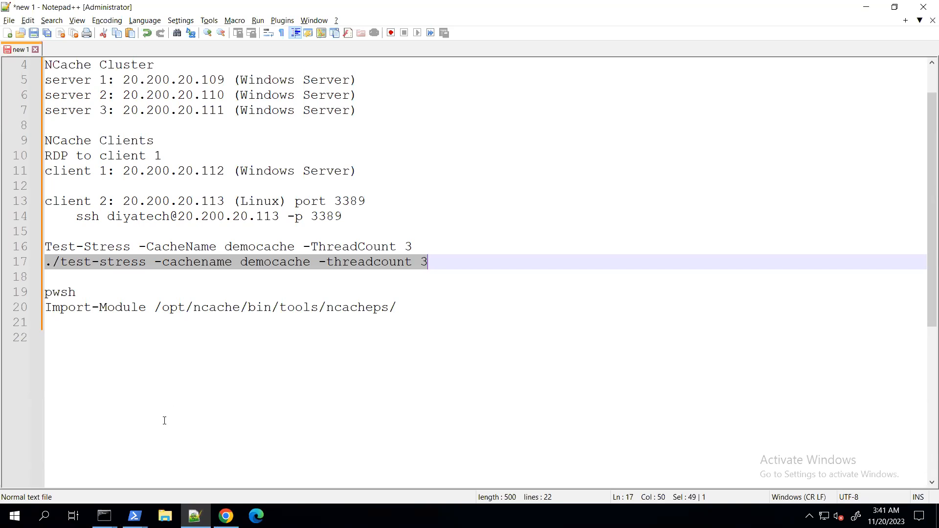
pyautogui.click(225, 515)
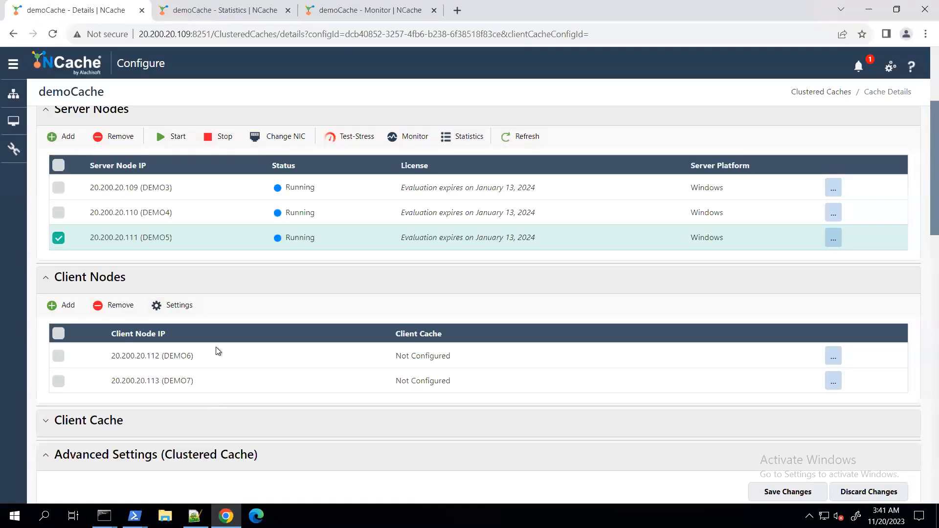
# Look up the Windows stress command in the notes and run Test-Stress -CacheName democache -ThreadCount 3 in the idle PowerShell window
pyautogui.click(195, 515)
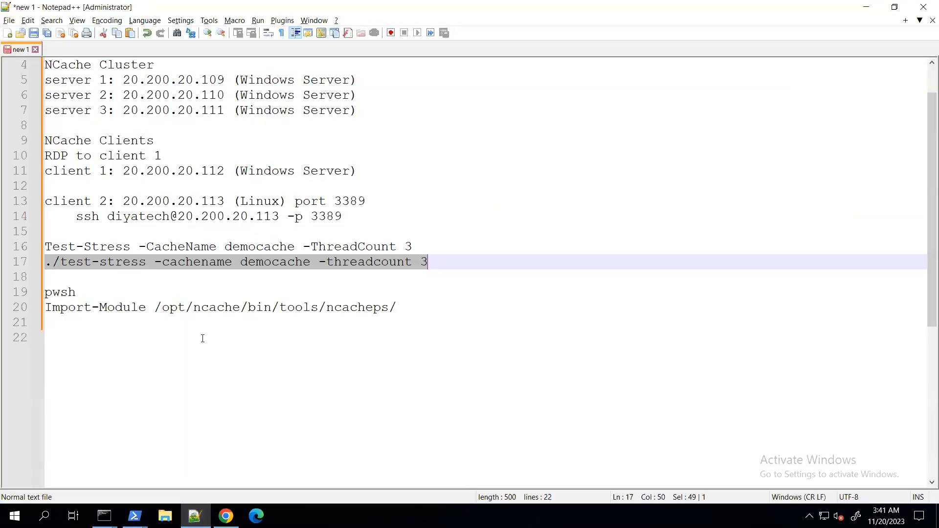
pyautogui.click(196, 215)
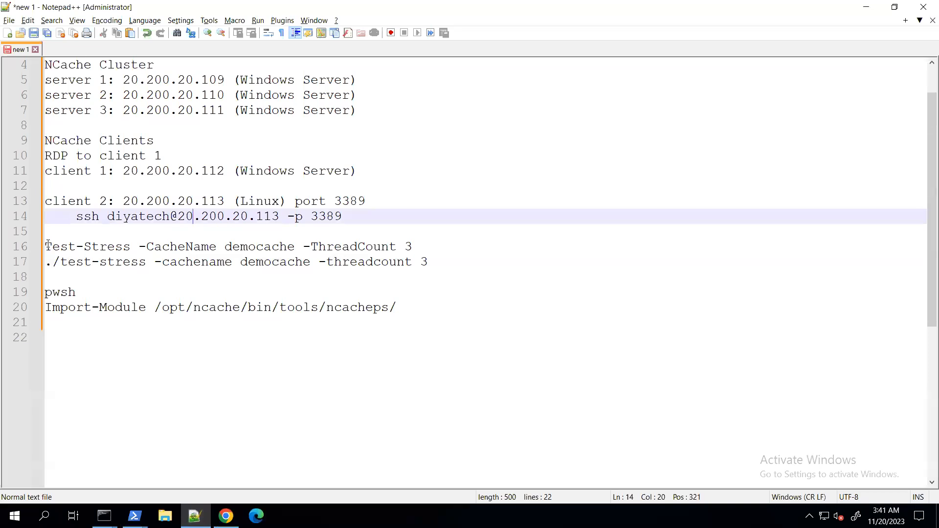
pyautogui.moveTo(47, 246); pyautogui.dragTo(419, 248)
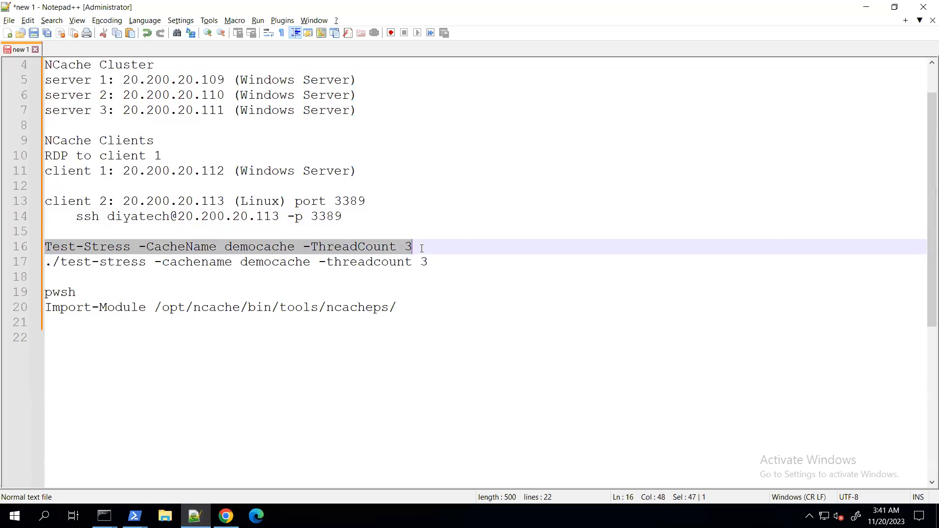
pyautogui.click(146, 509)
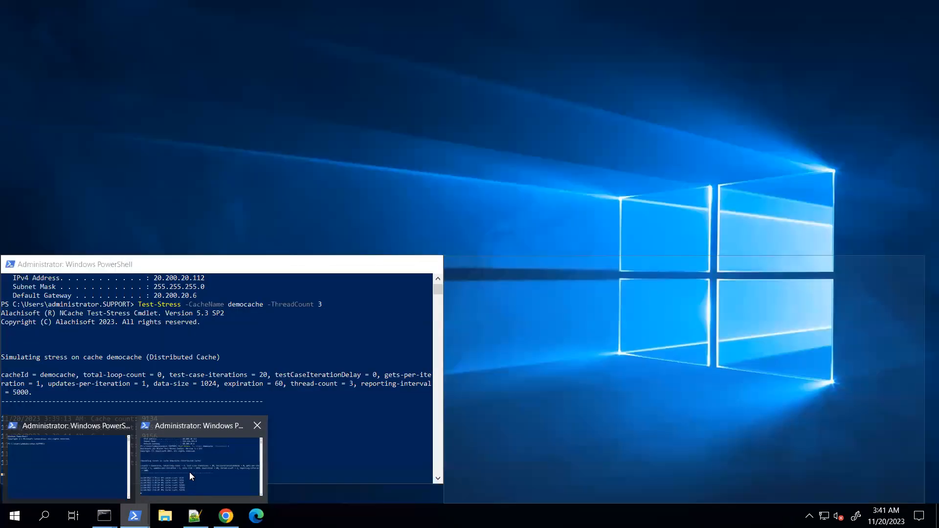
pyautogui.click(189, 472)
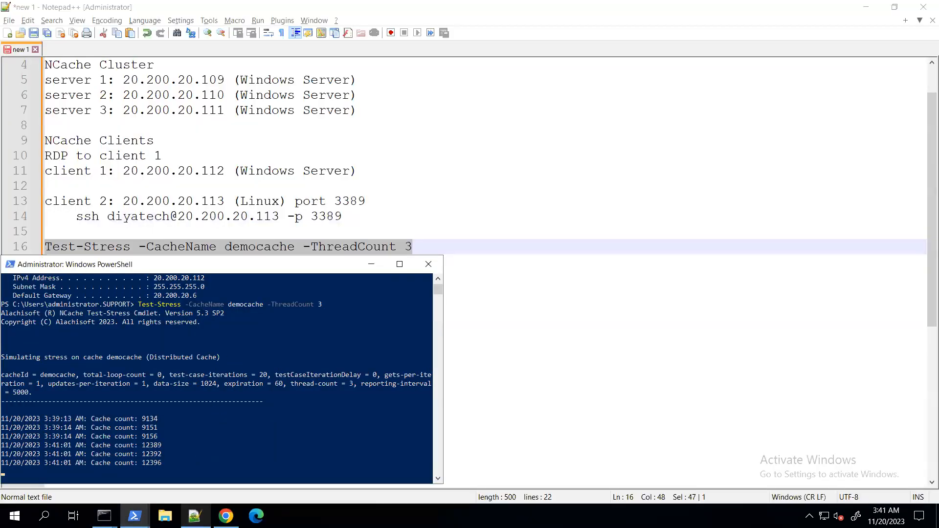
pyautogui.click(135, 516)
pyautogui.click(90, 442)
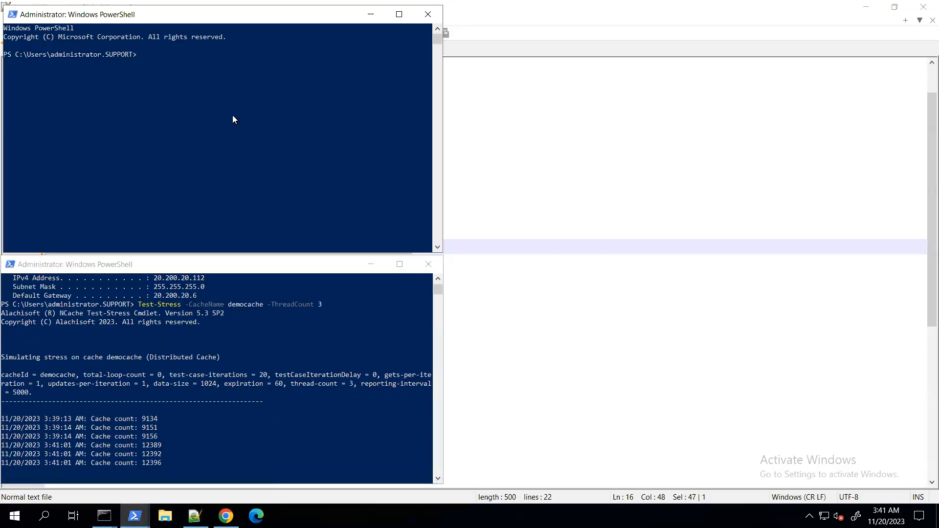
pyautogui.press('Up')
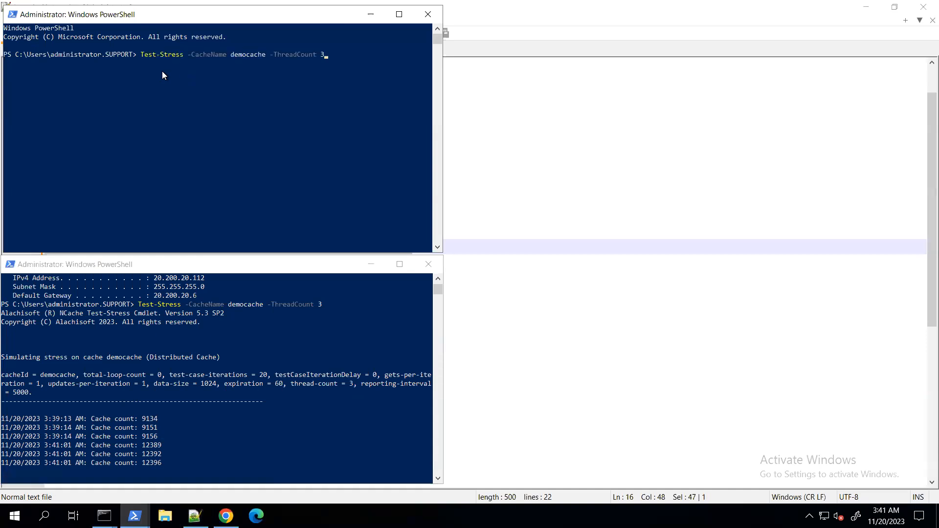
pyautogui.press('Return')
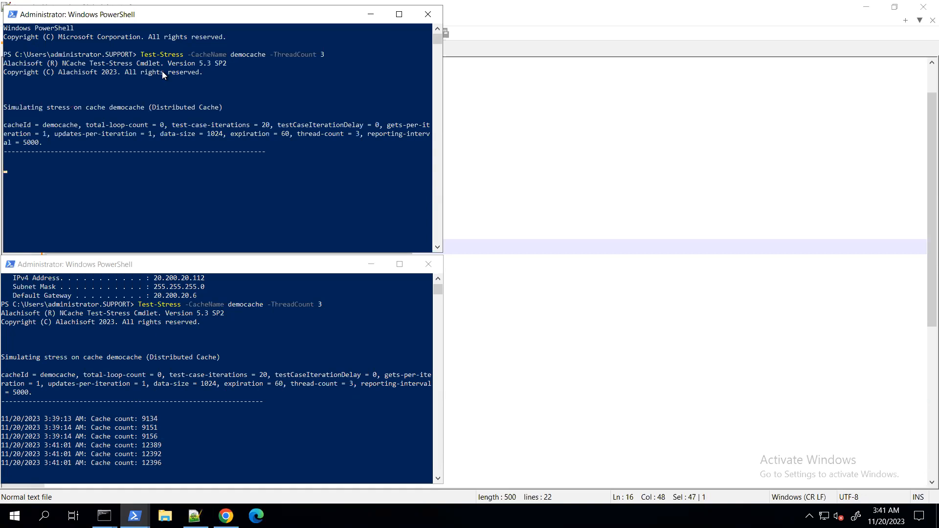
# Return to demoCache's monitoring dashboard in Chrome and examine the client counts, request rates and cache sizes
pyautogui.click(225, 516)
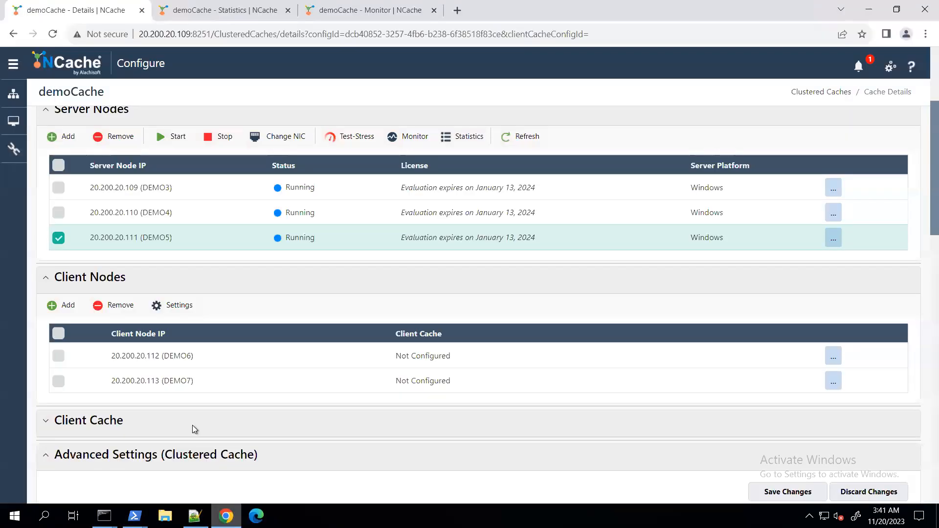
pyautogui.click(322, 13)
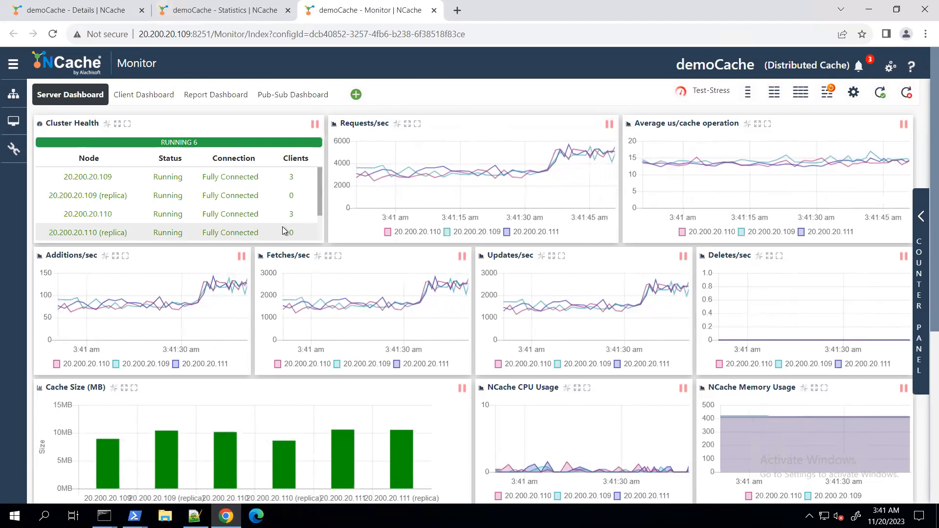
pyautogui.moveTo(236, 489)
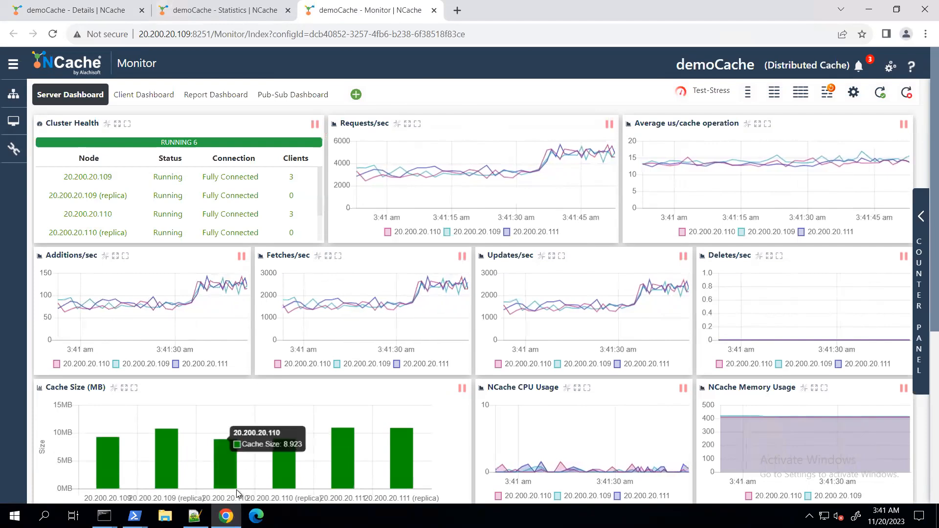
# Select the Linux ./test-stress command in the Notepad++ notes and bring both DEMO7 terminals up over them
pyautogui.moveTo(104, 516)
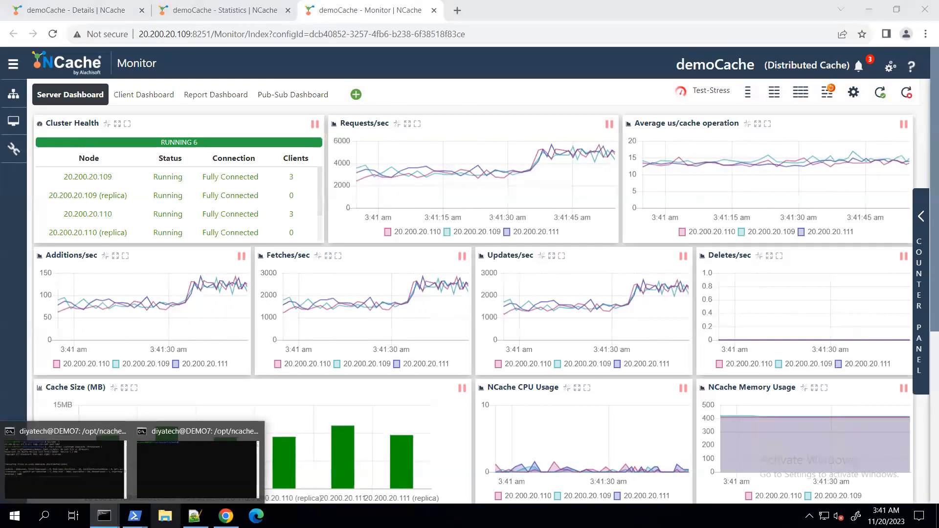
pyautogui.click(195, 516)
pyautogui.press('Down')
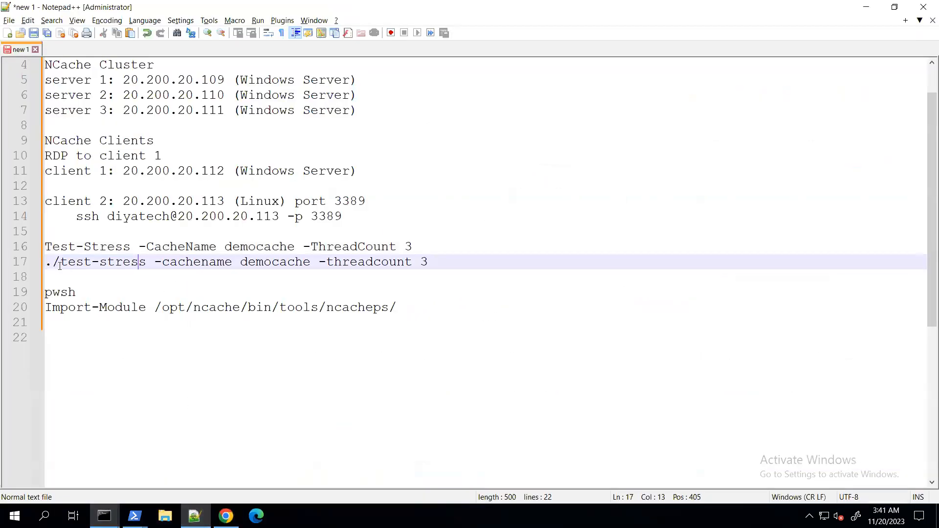
pyautogui.moveTo(46, 264); pyautogui.dragTo(440, 265)
pyautogui.hotkey('ctrl', 'c')
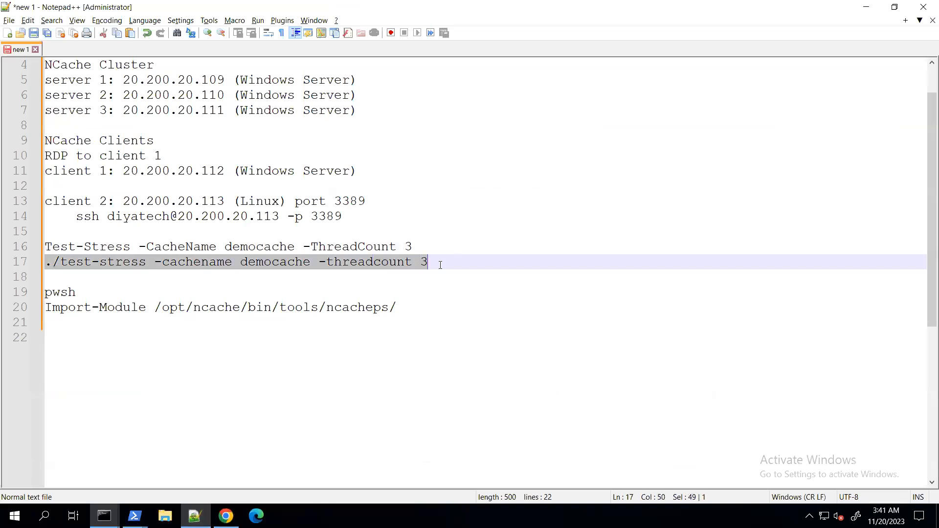
pyautogui.moveTo(104, 515)
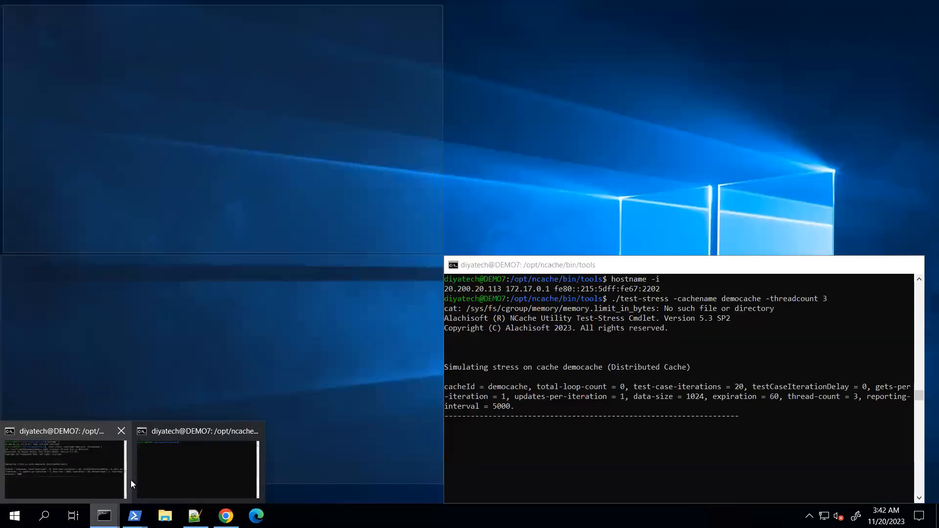
pyautogui.click(192, 469)
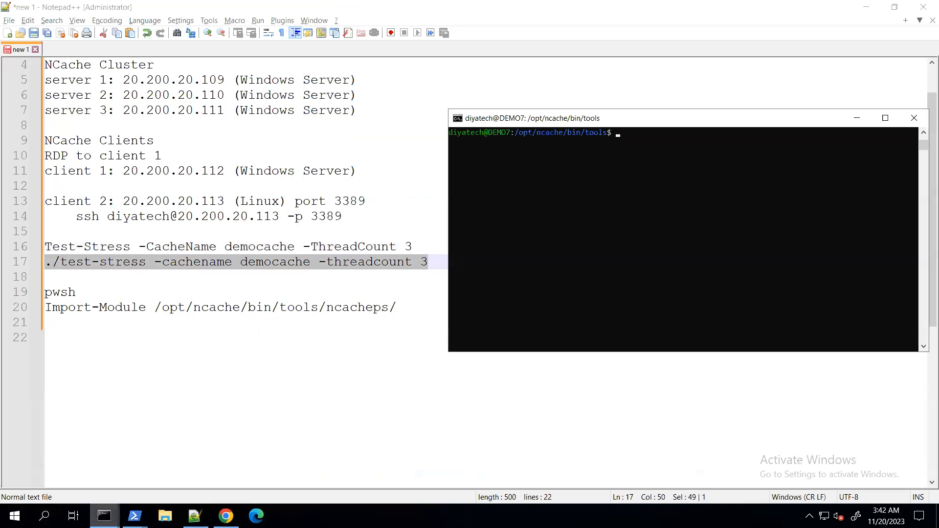
pyautogui.moveTo(105, 516)
pyautogui.click(192, 469)
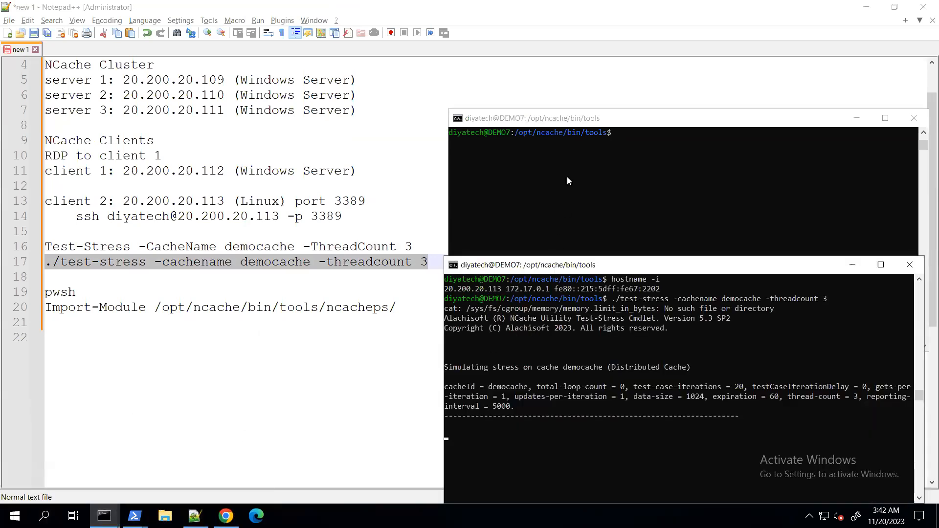
# In the idle DEMO7 terminal, check the IP address with hostname -i and run ./test-stress -cachename democache -threadcount 3
pyautogui.click(590, 120)
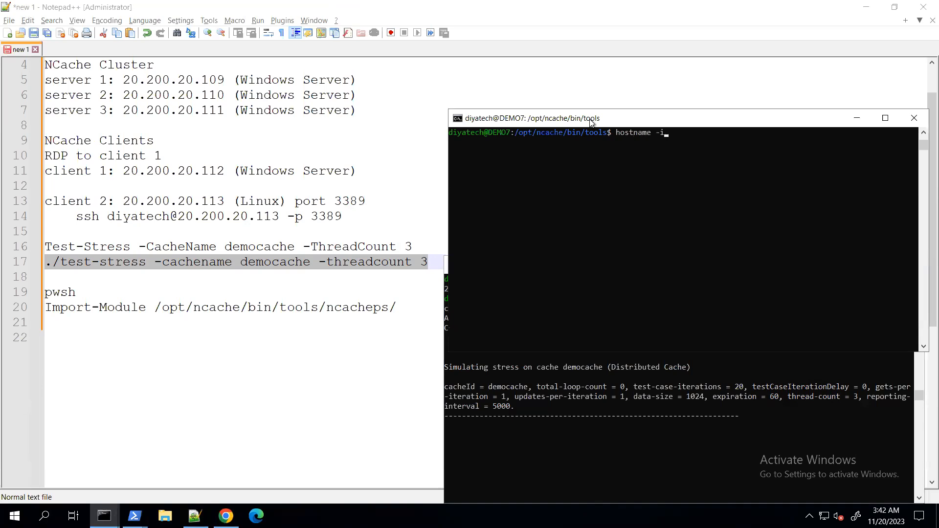
pyautogui.press('Return')
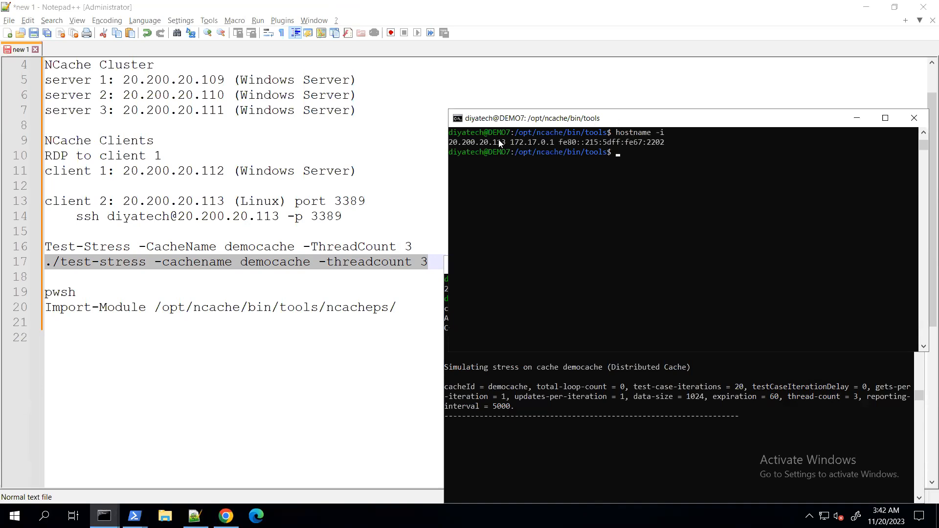
pyautogui.rightClick(623, 157)
pyautogui.press('Return')
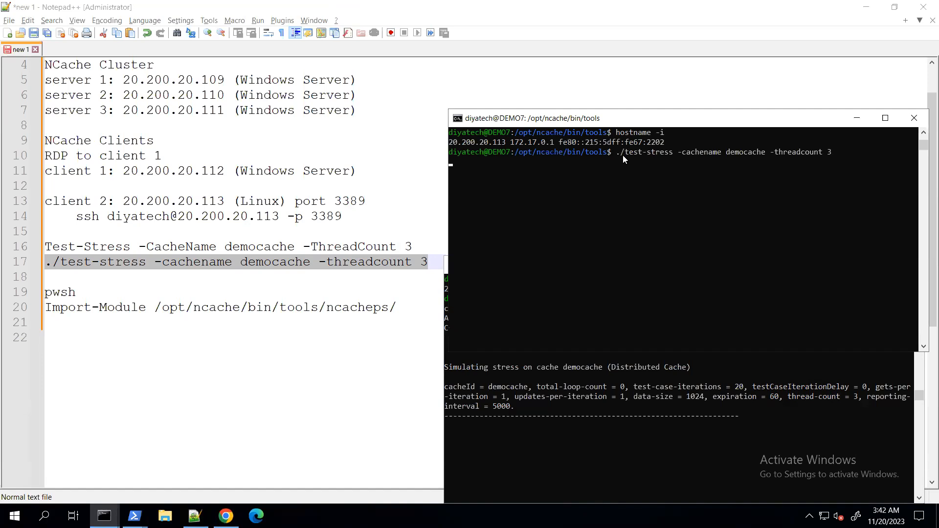
# Examine the client counts and activity charts on demoCache's monitoring dashboard in Chrome, and return to the cache's details page
pyautogui.click(225, 516)
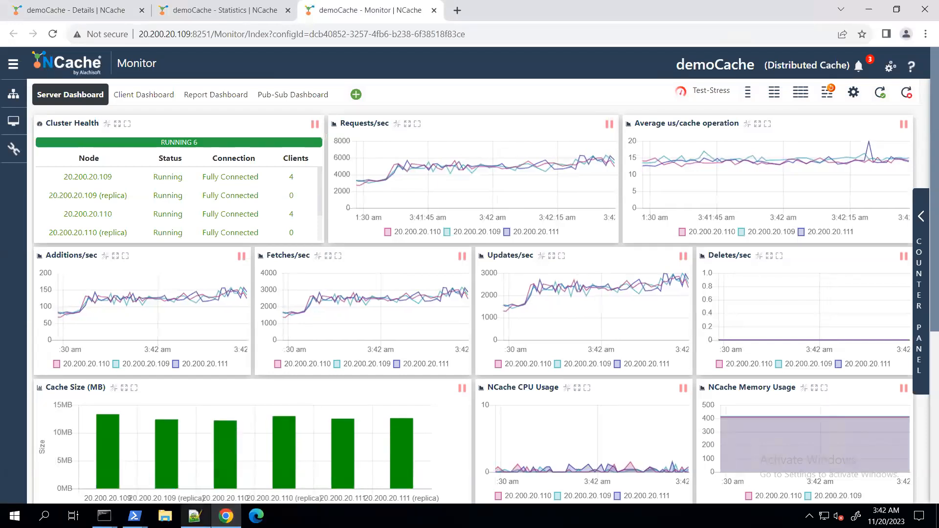
pyautogui.moveTo(195, 515)
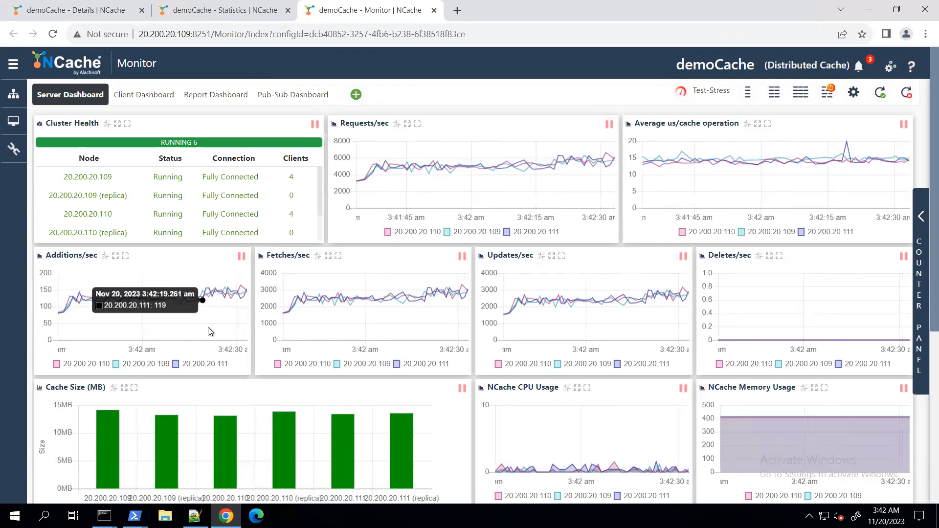
pyautogui.click(76, 10)
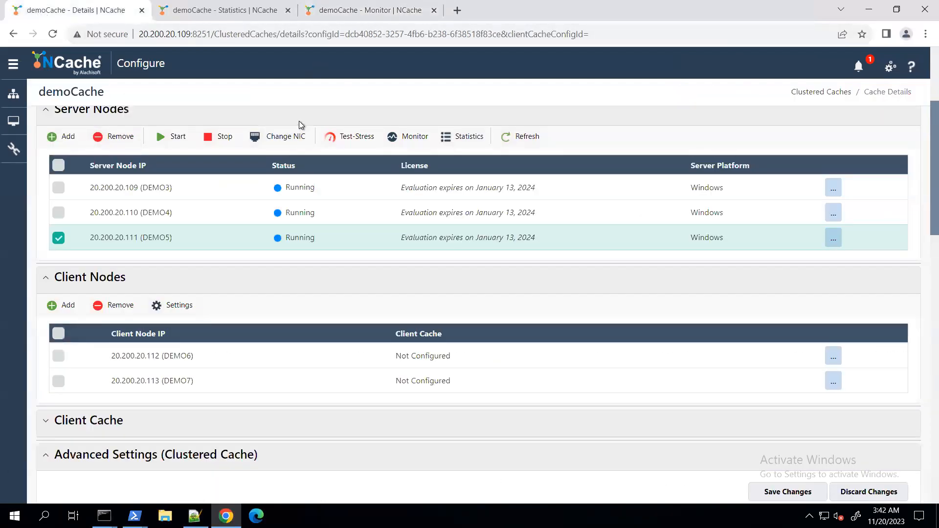
pyautogui.moveTo(388, 5)
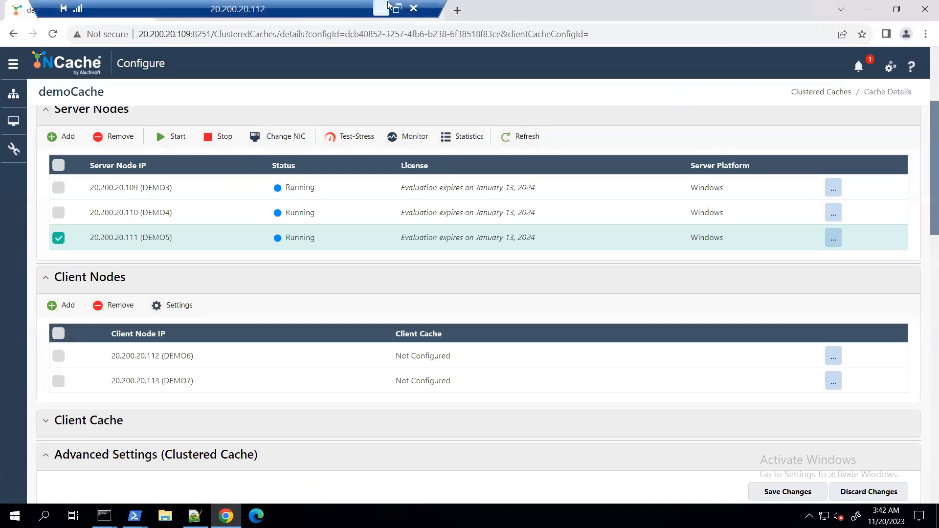